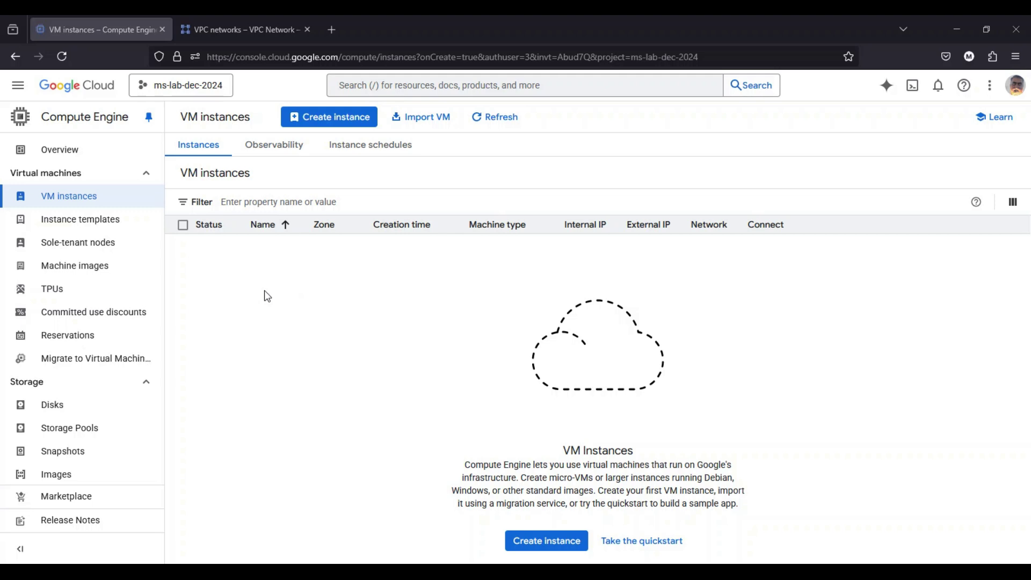
Step: Switch to the open VPC networks page and start creating a VPC network named vpc-a
left_click(256, 30)
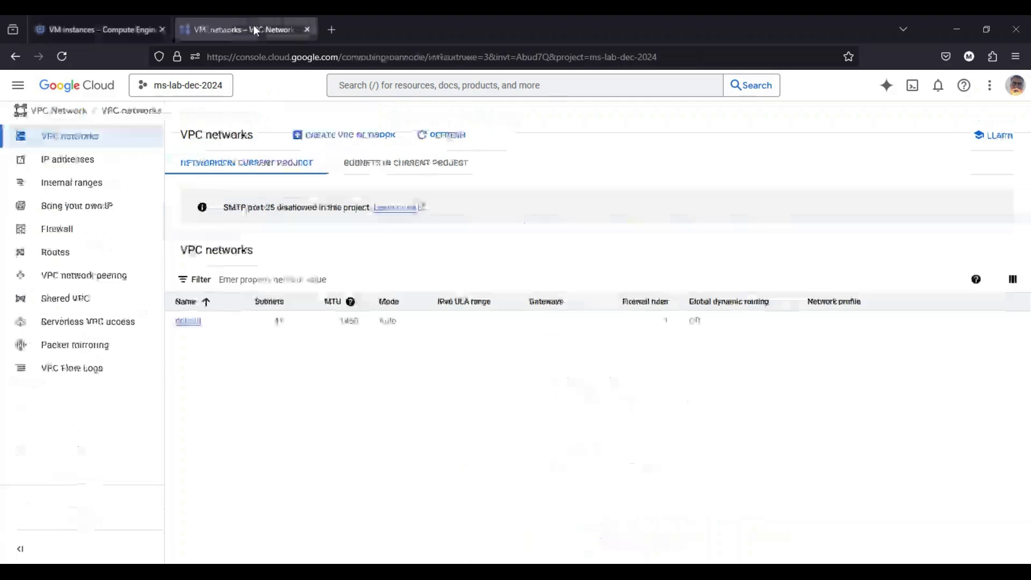
left_click(338, 139)
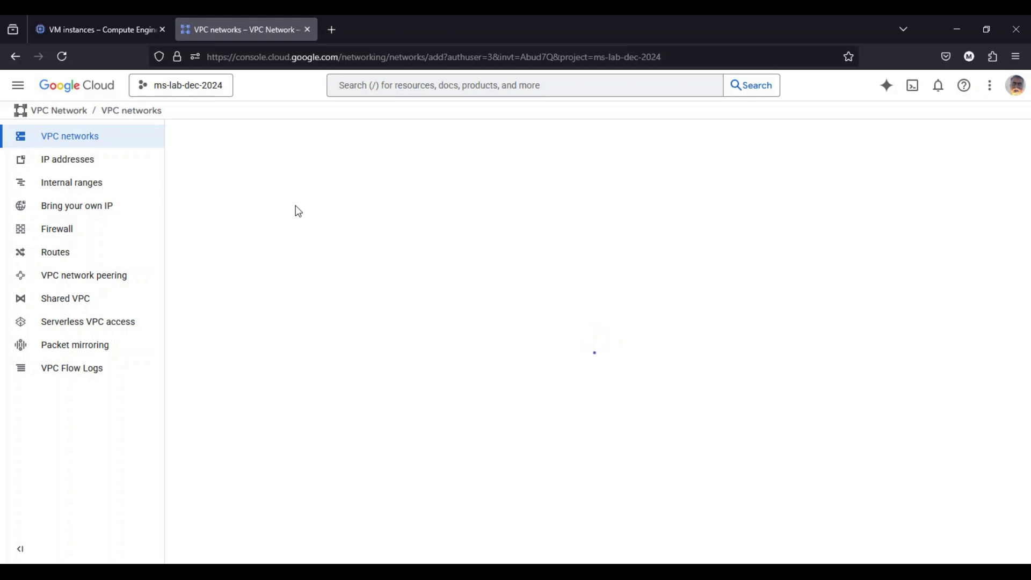
left_click(265, 184)
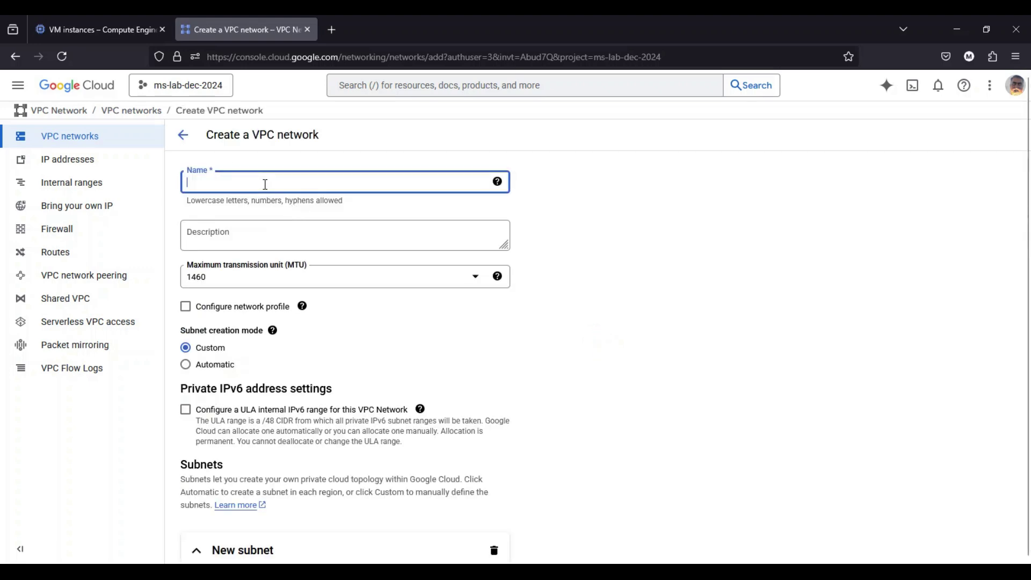
type("vpc")
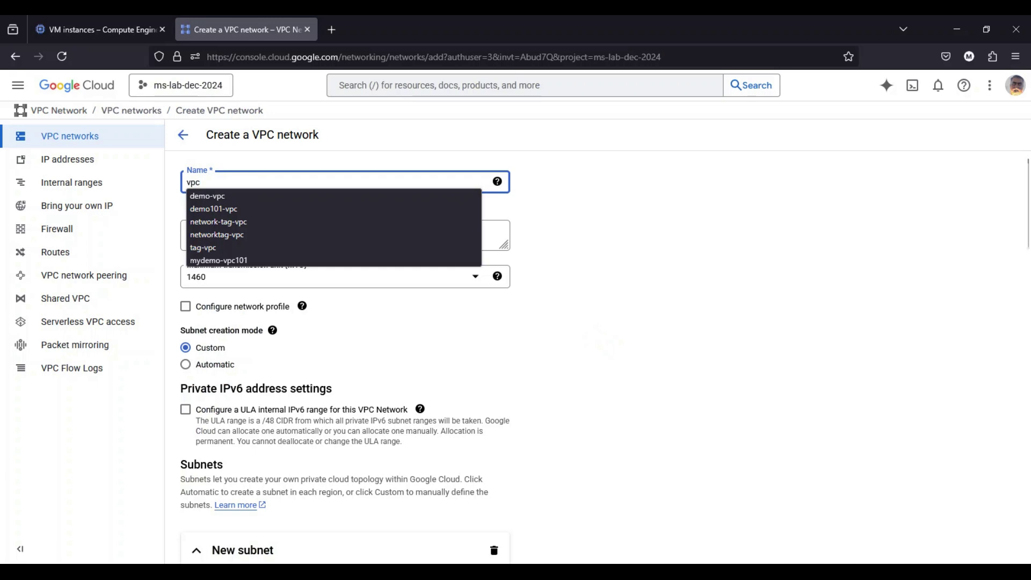
type("-a")
Step: Name the new subnet of vpc-a subnet-a and set its region to us-central1
scroll(313, 258, "down", 3)
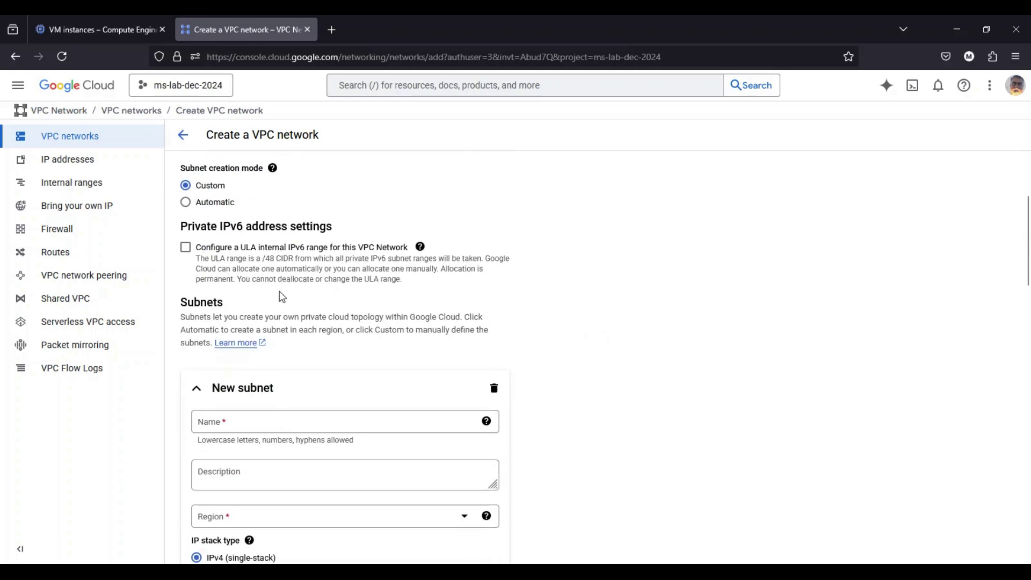
scroll(244, 308, "down", 2)
left_click(244, 310)
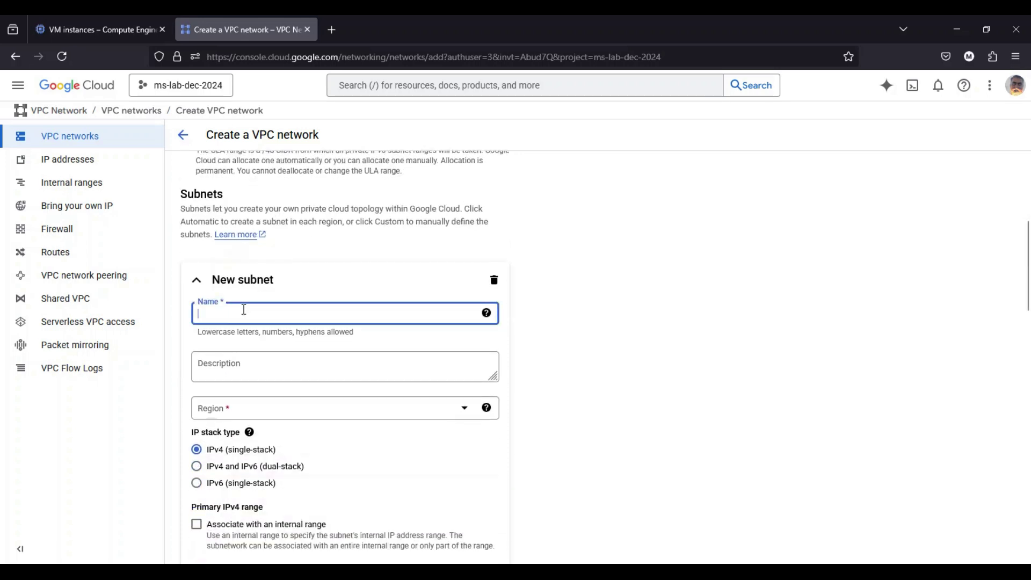
type("subnet-a")
scroll(249, 314, "down", 1)
left_click(257, 357)
scroll(277, 445, "down", 2)
scroll(278, 445, "down", 2)
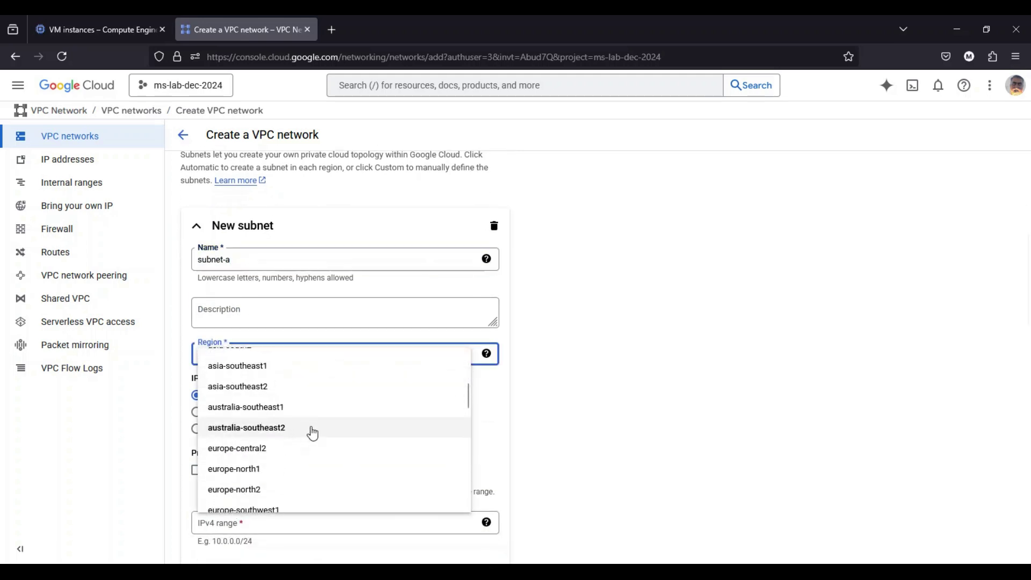
scroll(307, 425, "down", 8)
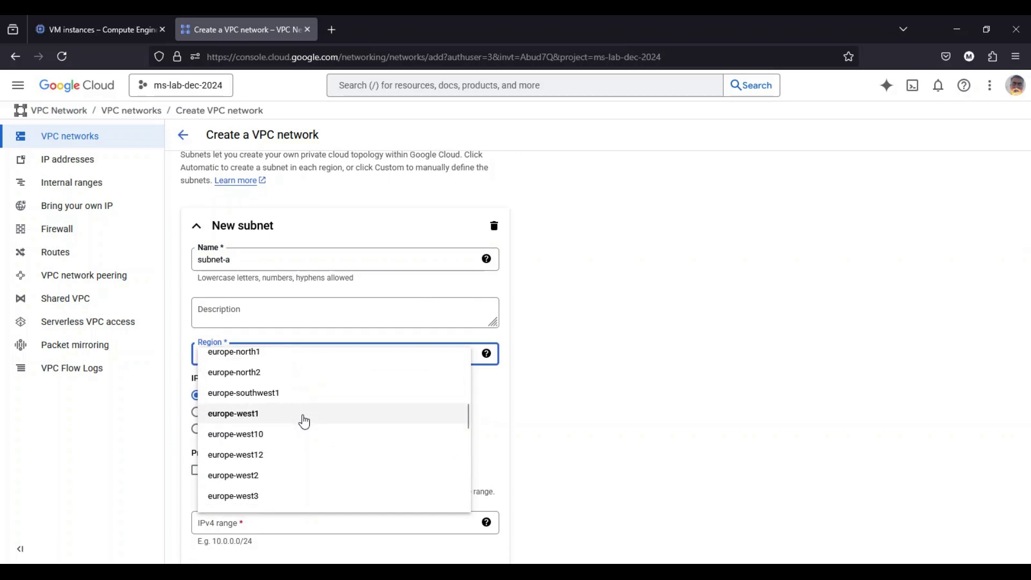
scroll(304, 422, "down", 10)
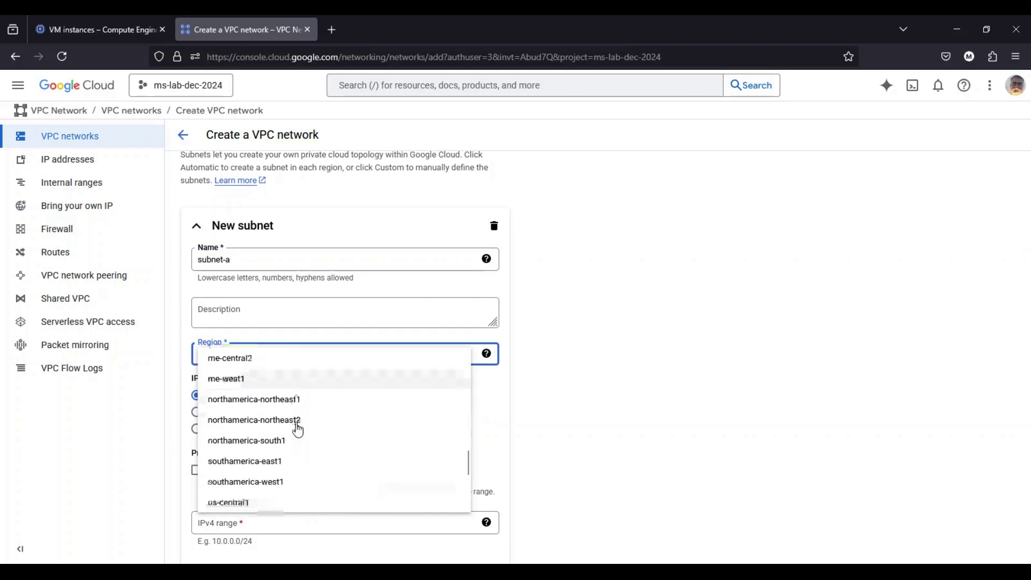
left_click(268, 394)
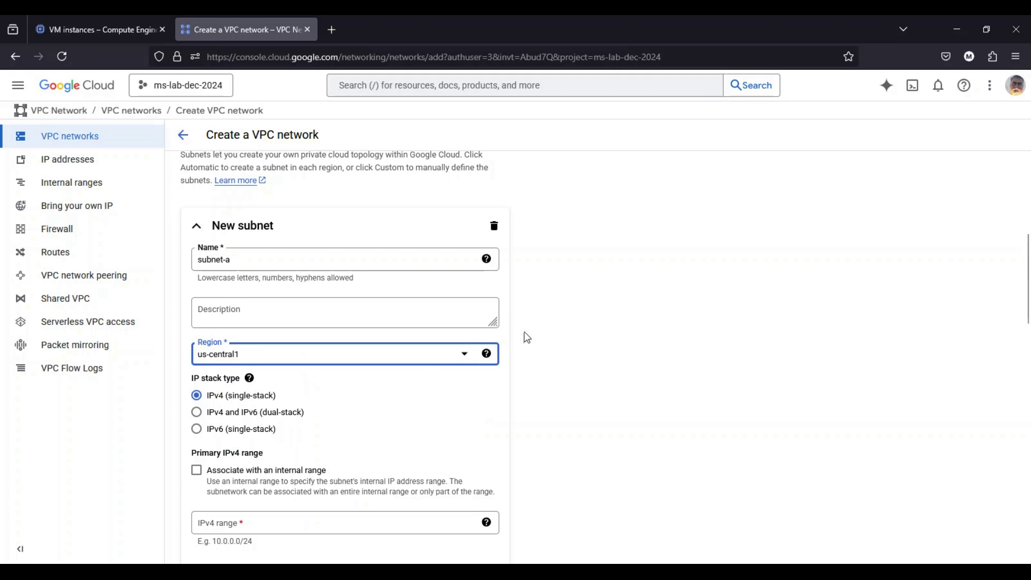
Step: Set subnet-a's IPv4 range to 10.0.0.0/24 and create the vpc-a network without selecting any optional firewall rules
scroll(525, 331, "down", 3)
left_click(202, 368)
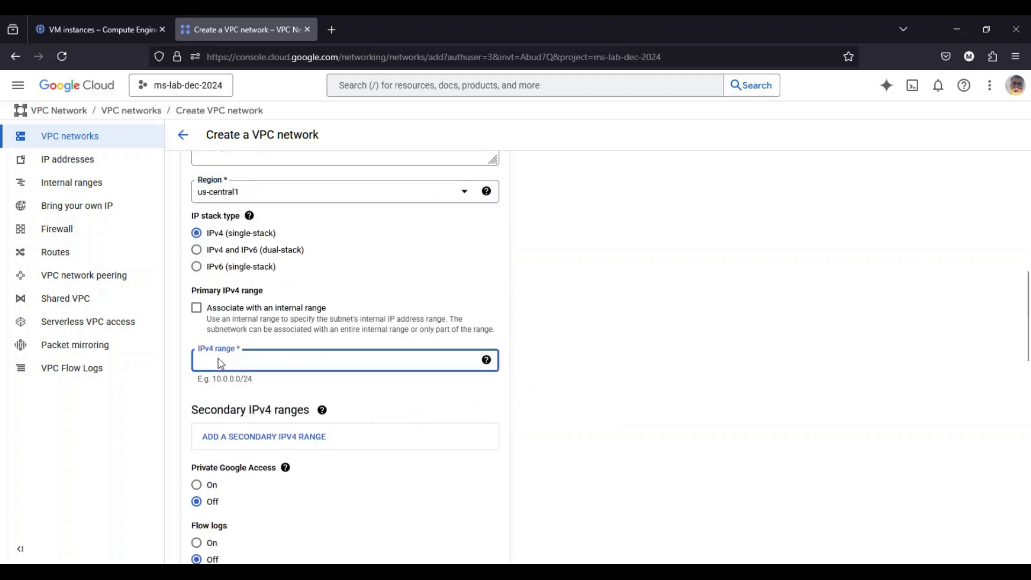
type("10.0.0.0/24")
scroll(290, 392, "down", 5)
scroll(257, 453, "down", 5)
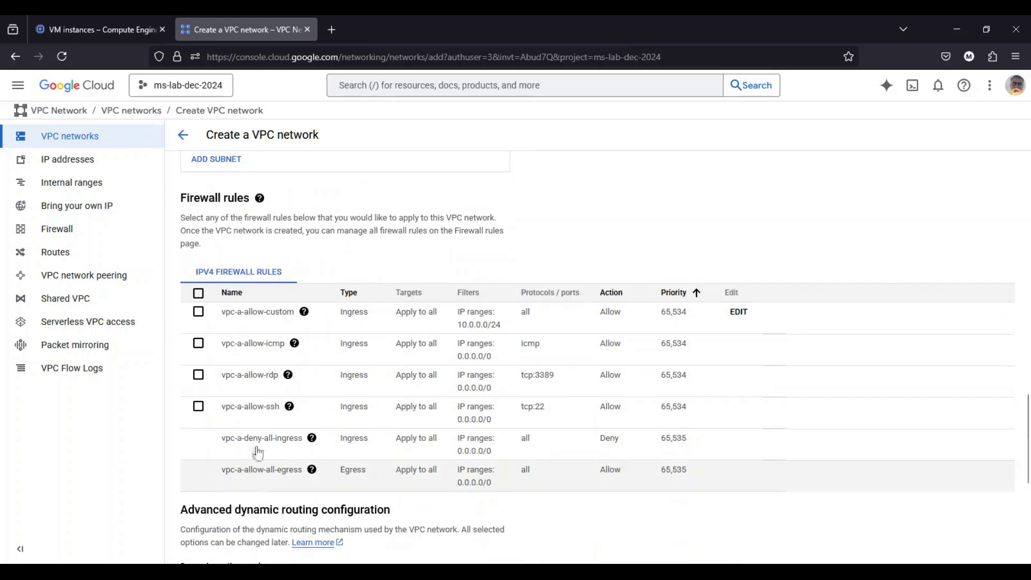
scroll(247, 441, "down", 4)
scroll(234, 486, "down", 2)
left_click(213, 507)
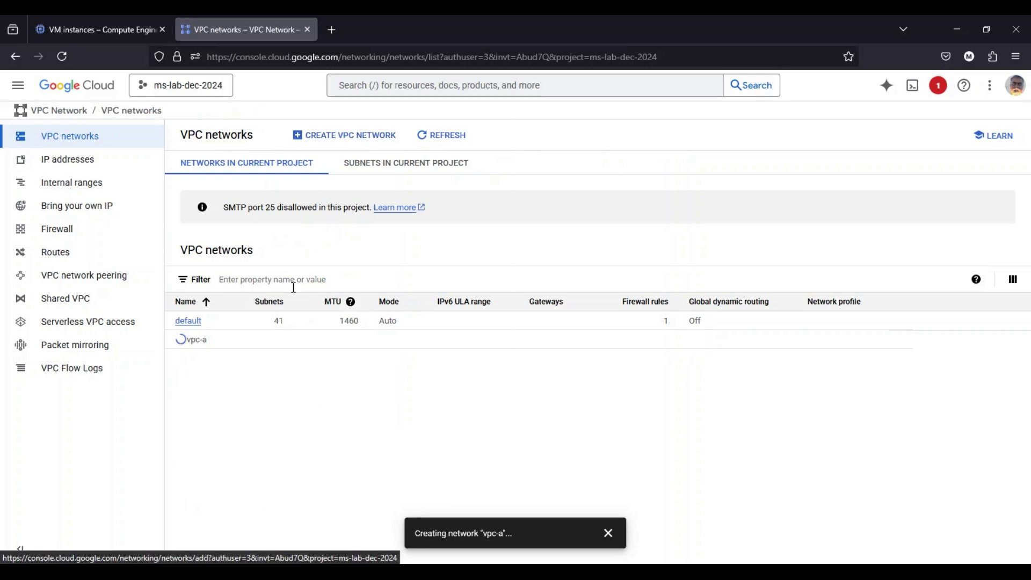
Step: Start creating a second VPC network named vpc-b and name its new subnet subnet-b
left_click(363, 144)
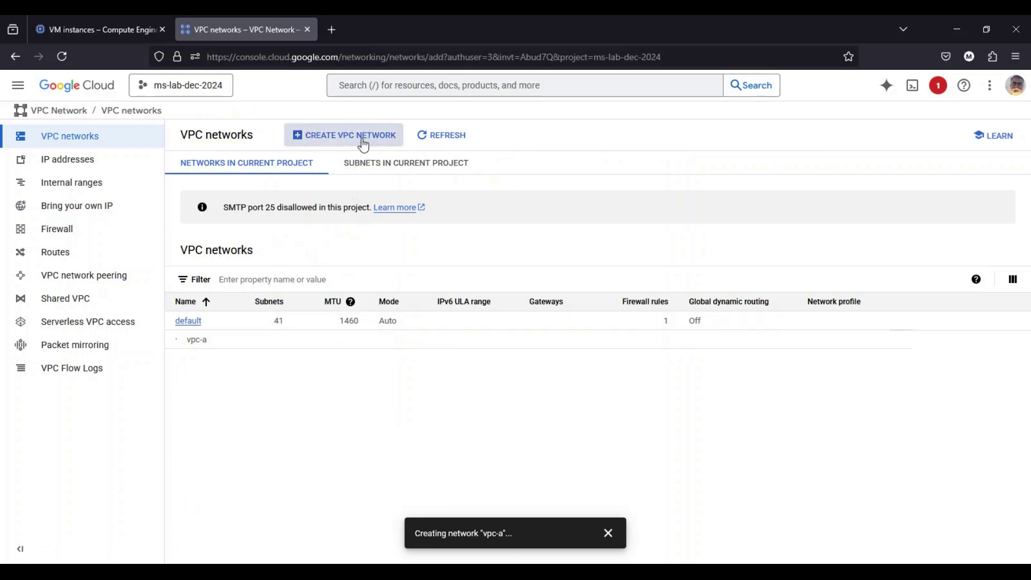
left_click(225, 186)
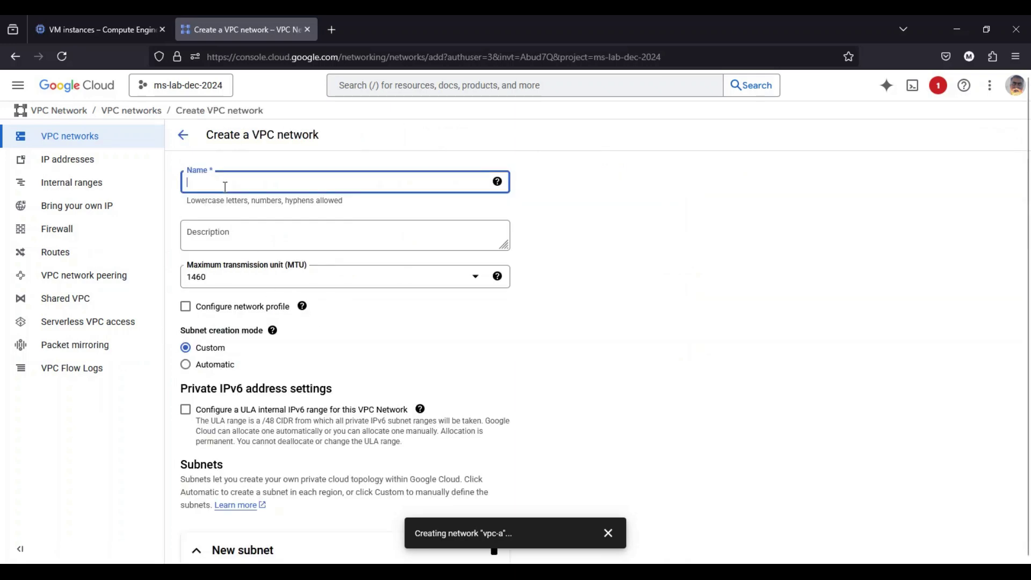
type("vpc-b")
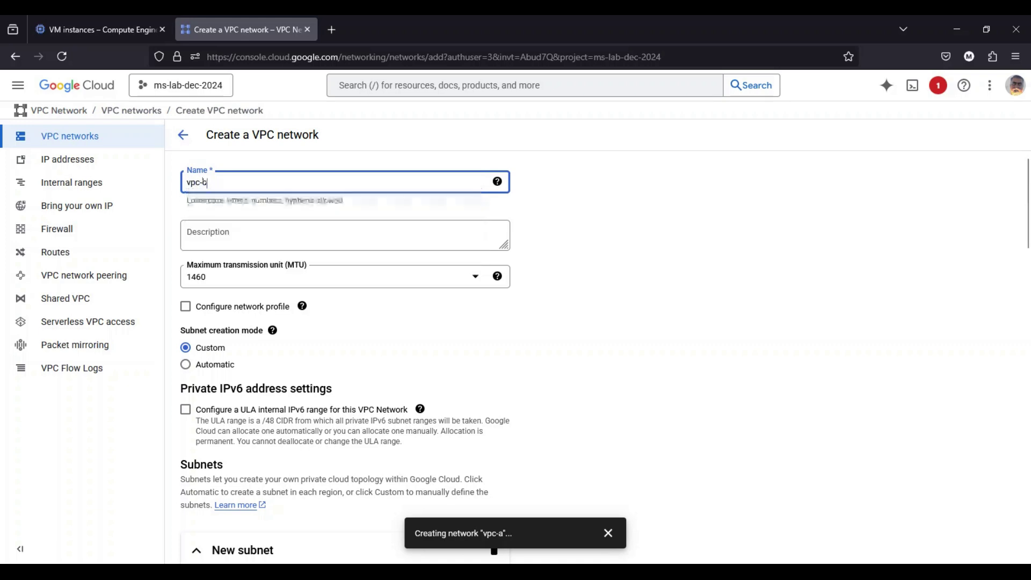
scroll(237, 215, "down", 4)
left_click(238, 364)
type("subnet-b")
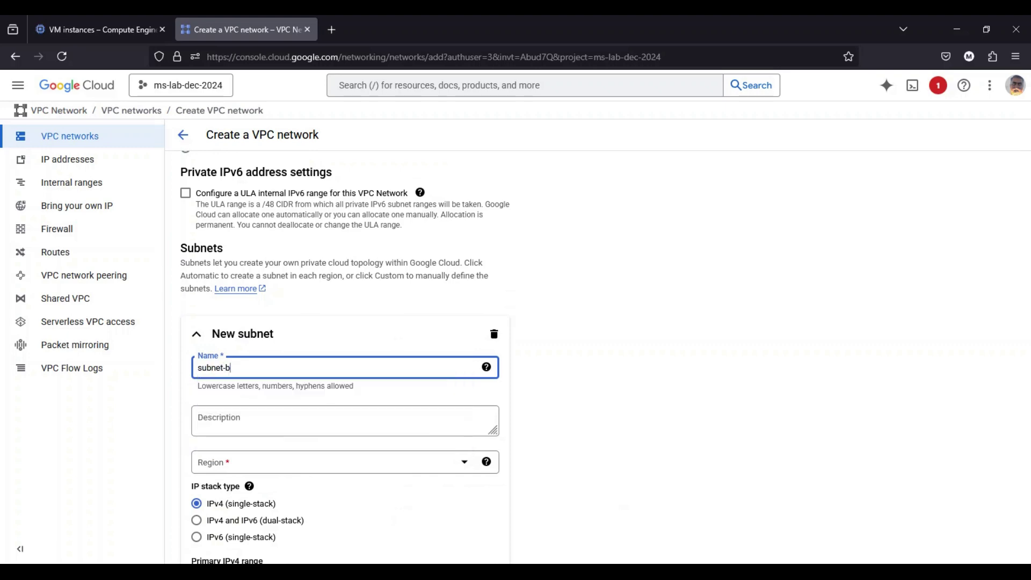
Step: Set subnet-b's IPv4 range to 192.168.0.0/24 and try to create the vpc-b network
scroll(392, 409, "down", 6)
left_click(295, 304)
type("192")
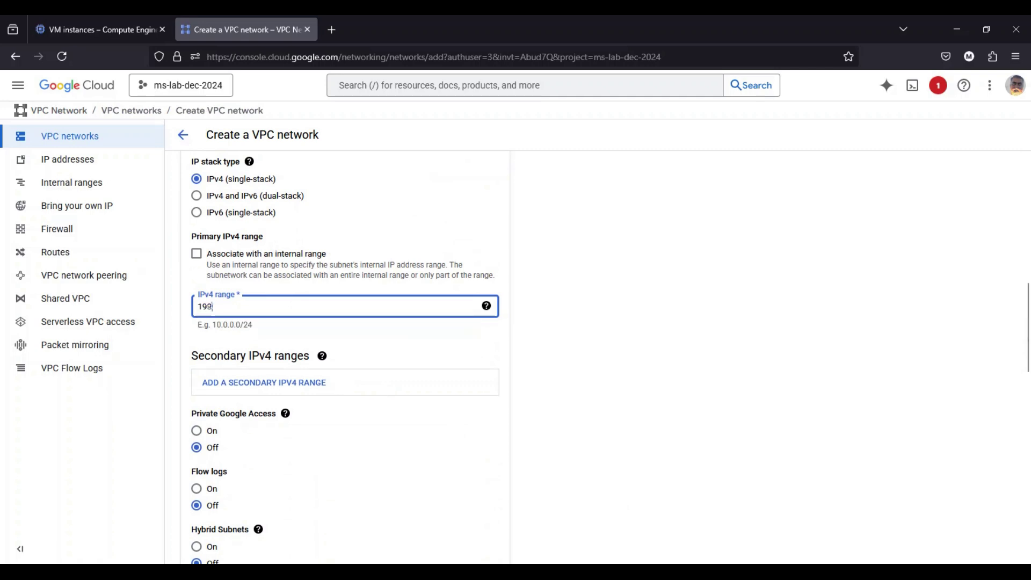
type(".168.0.0/24")
scroll(299, 317, "down", 10)
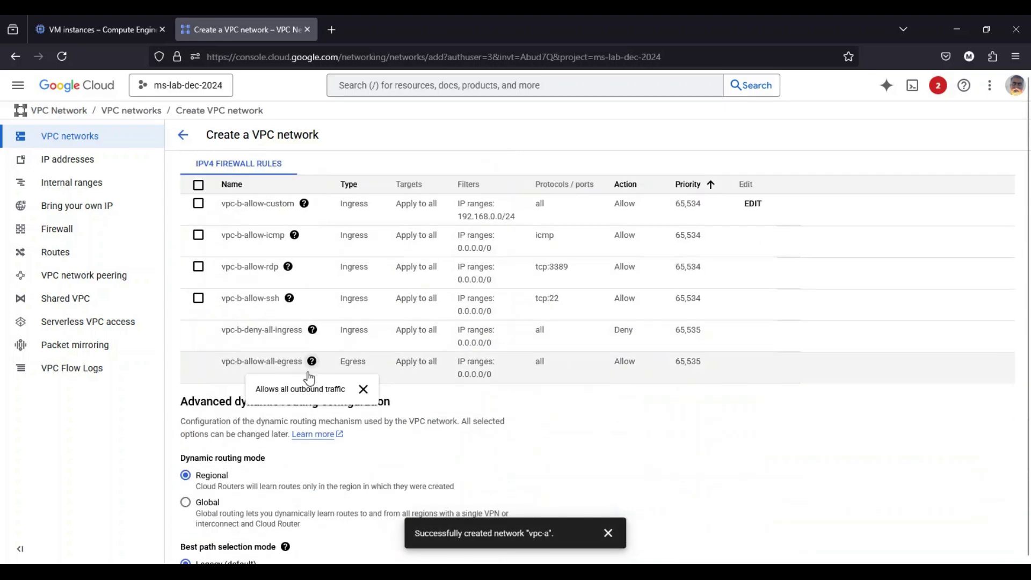
scroll(310, 378, "down", 4)
left_click(202, 505)
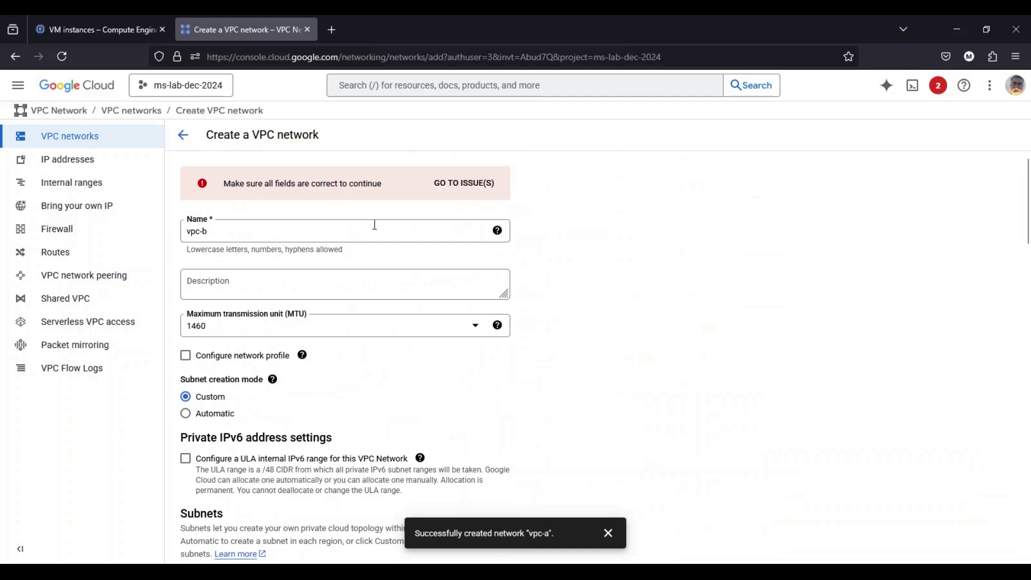
Step: Choose the required region for subnet-b and create the vpc-b network
scroll(388, 214, "down", 5)
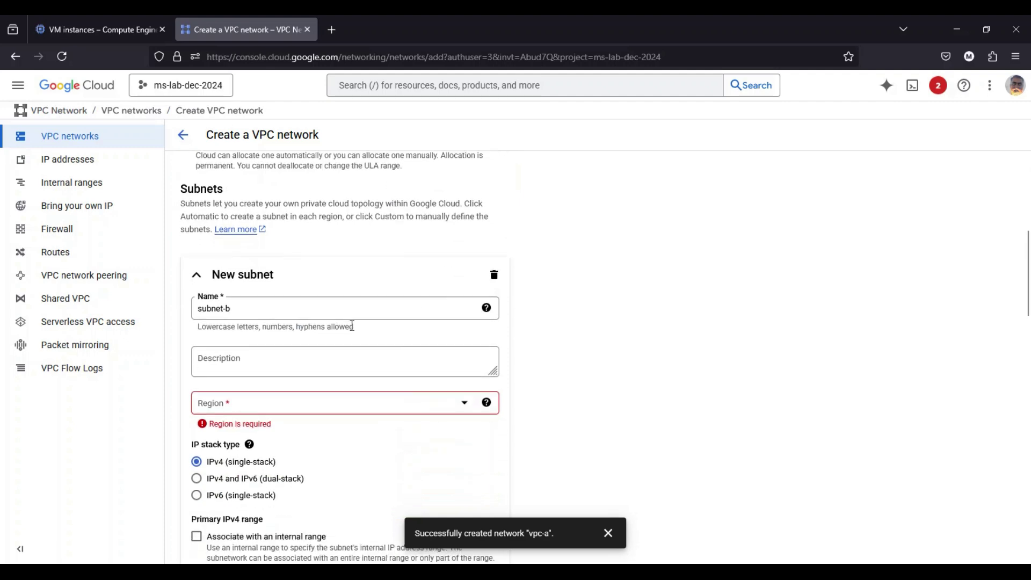
left_click(282, 408)
scroll(312, 333, "down", 5)
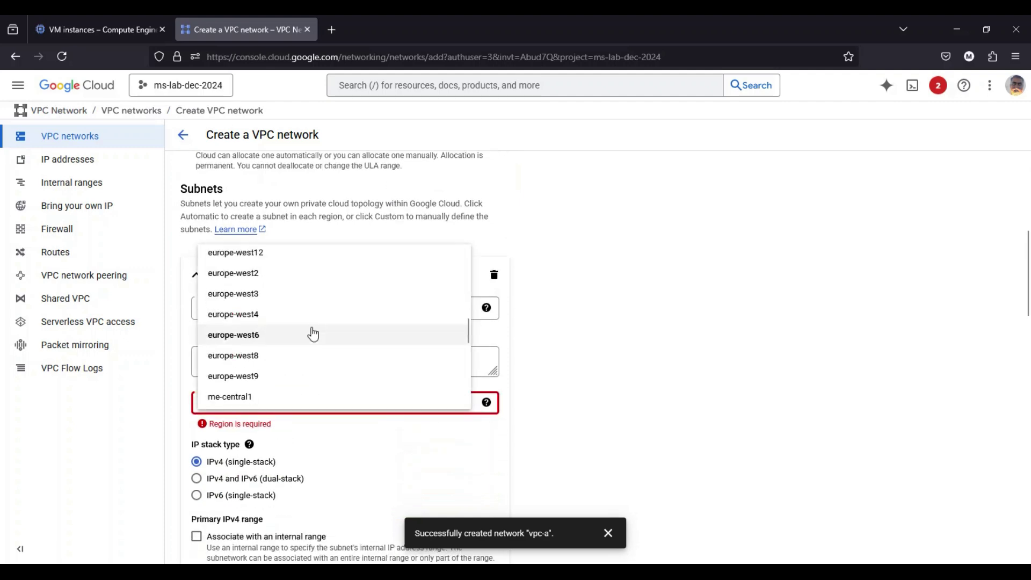
scroll(314, 334, "down", 3)
left_click(279, 346)
scroll(569, 367, "down", 5)
scroll(569, 367, "down", 6)
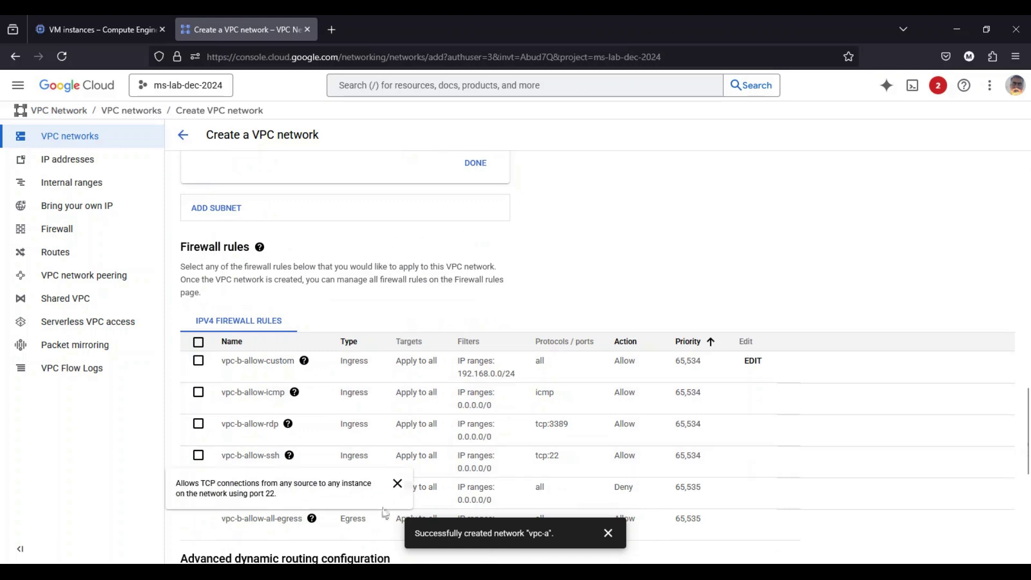
scroll(223, 511, "down", 6)
left_click(209, 508)
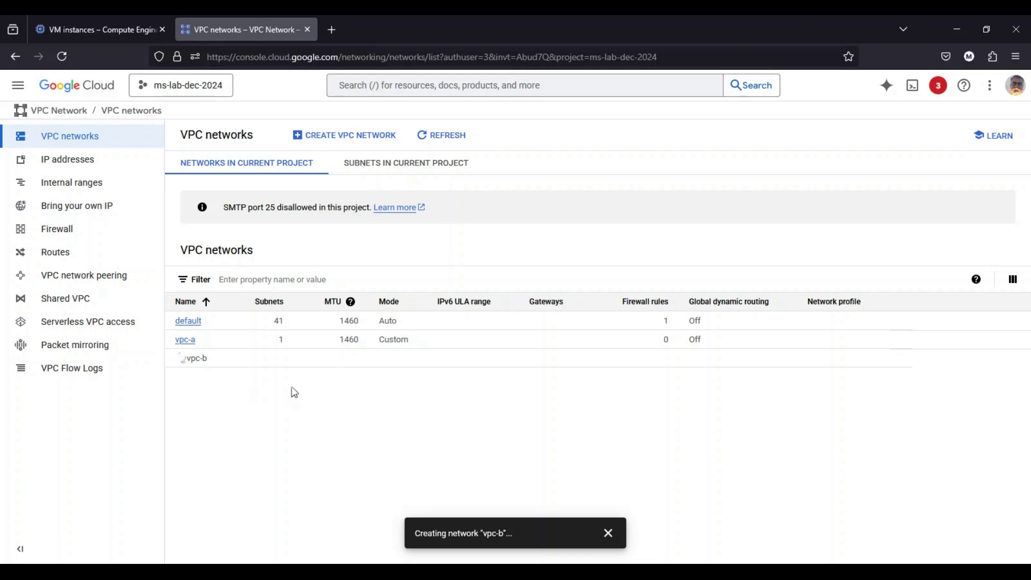
Step: Open the project's firewall page in a new tab and configure a global network firewall policy named peering-firewall-rule
middle_click(63, 239)
mouse_move(376, 40)
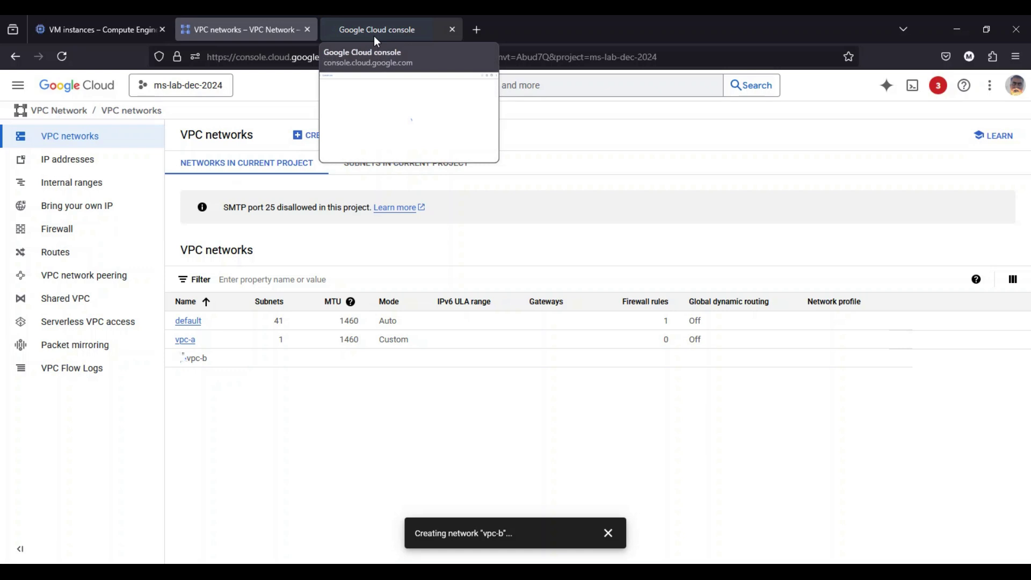
left_click(375, 37)
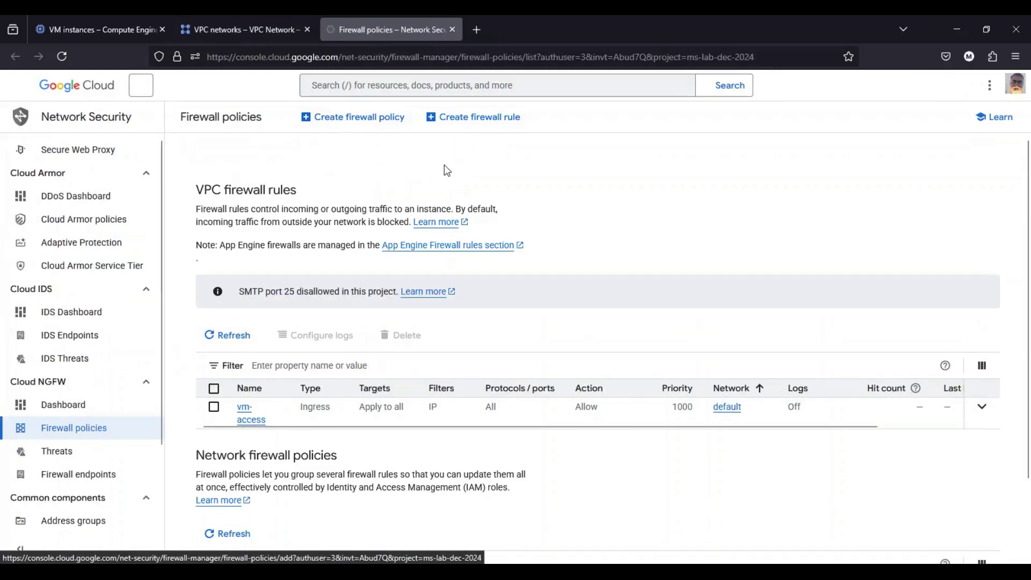
left_click(352, 121)
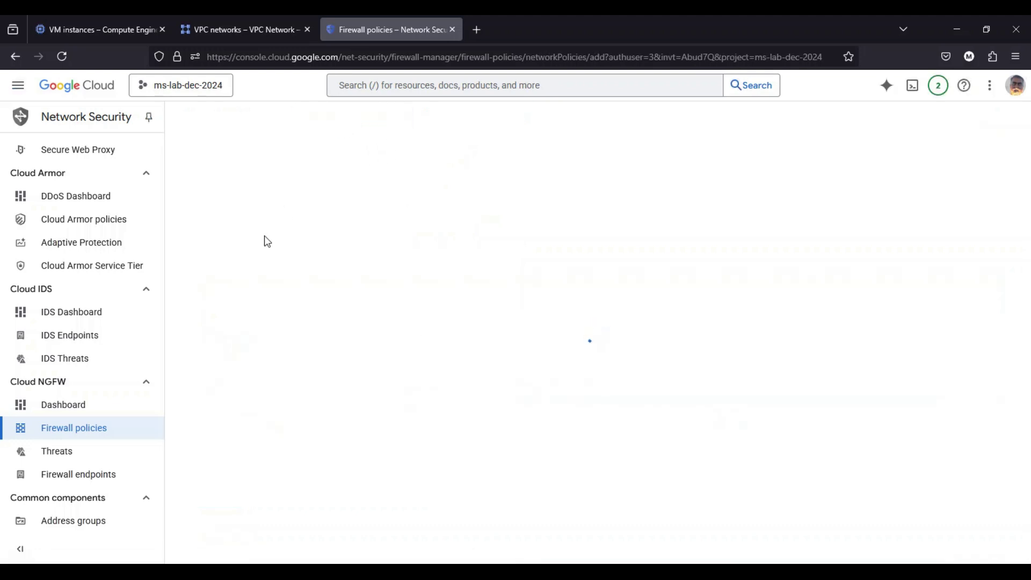
left_click(301, 196)
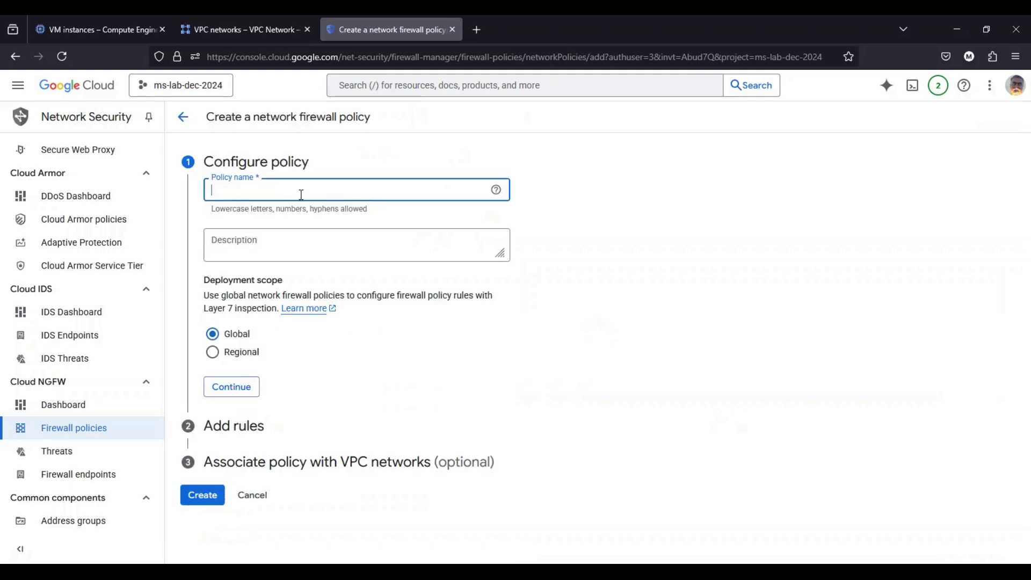
type("peering-firewall-rule")
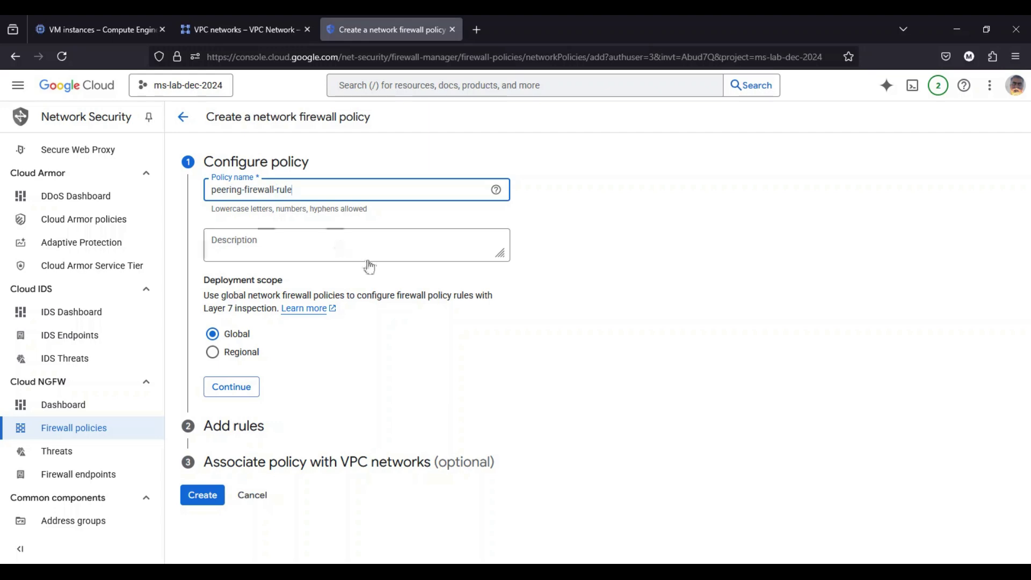
left_click(240, 391)
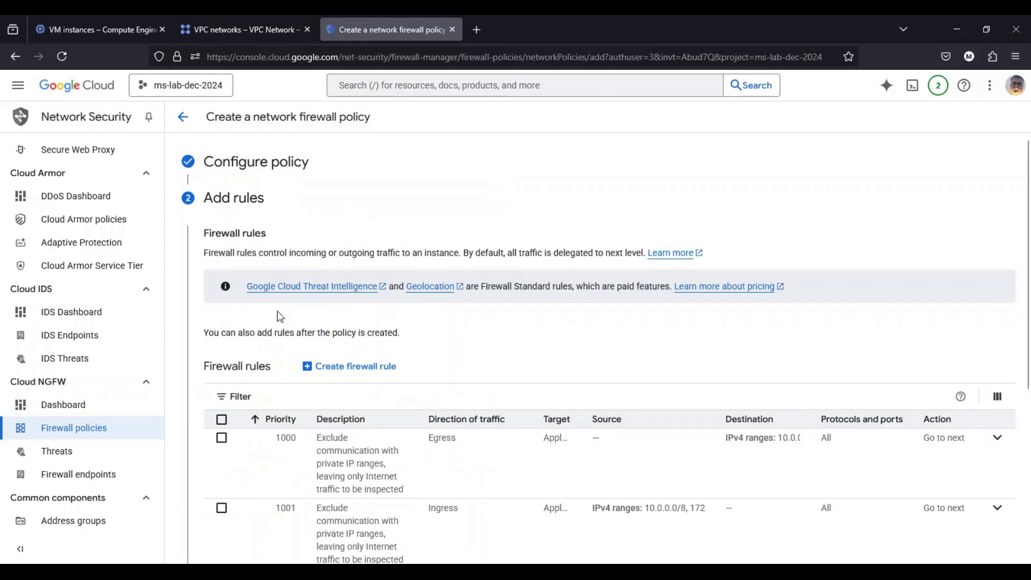
Step: Keep the policy's default rules and associate the policy with the vpc-a and vpc-b networks
scroll(277, 311, "down", 4)
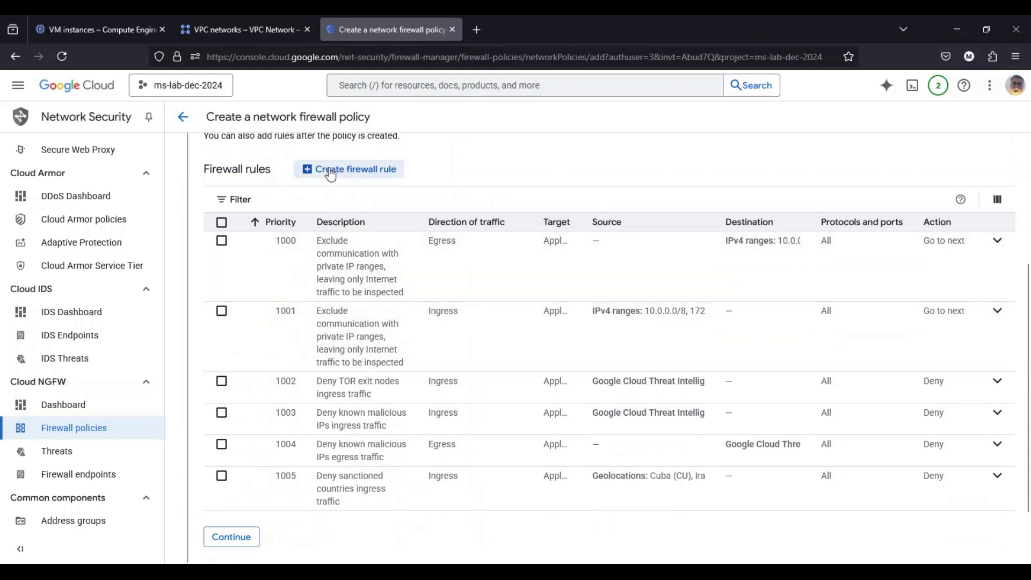
scroll(322, 295, "down", 1)
left_click(241, 465)
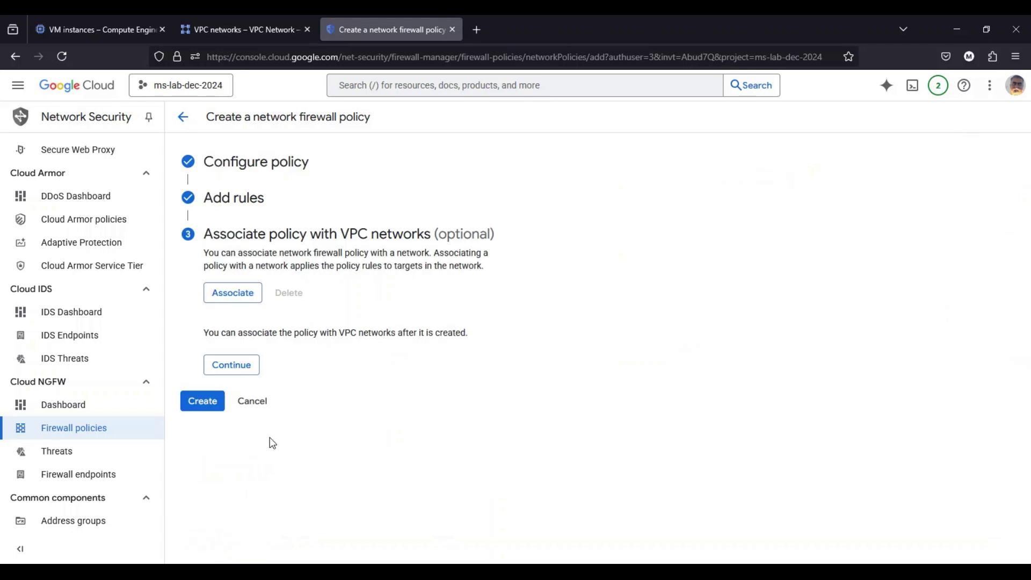
left_click(234, 294)
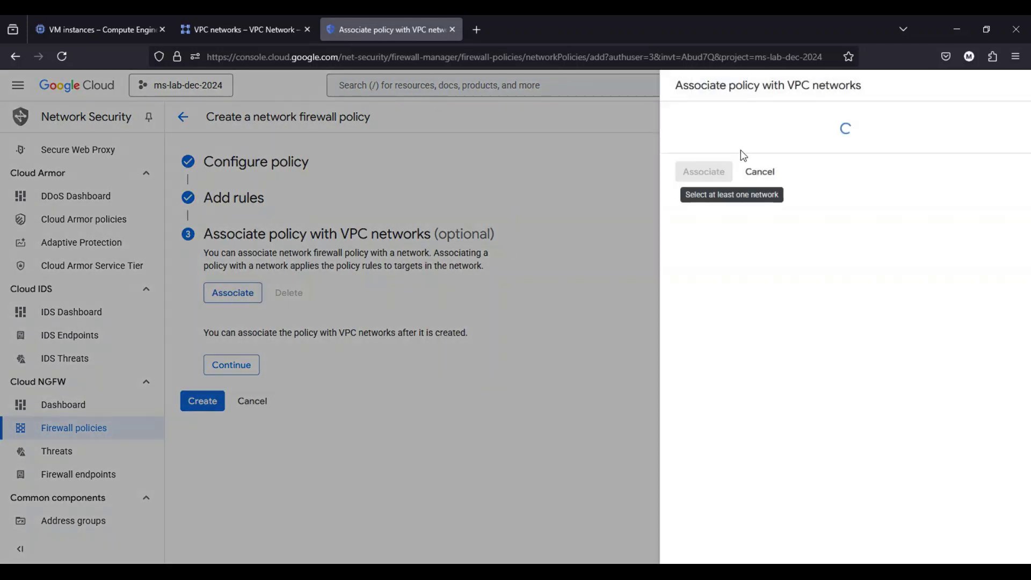
left_click(696, 214)
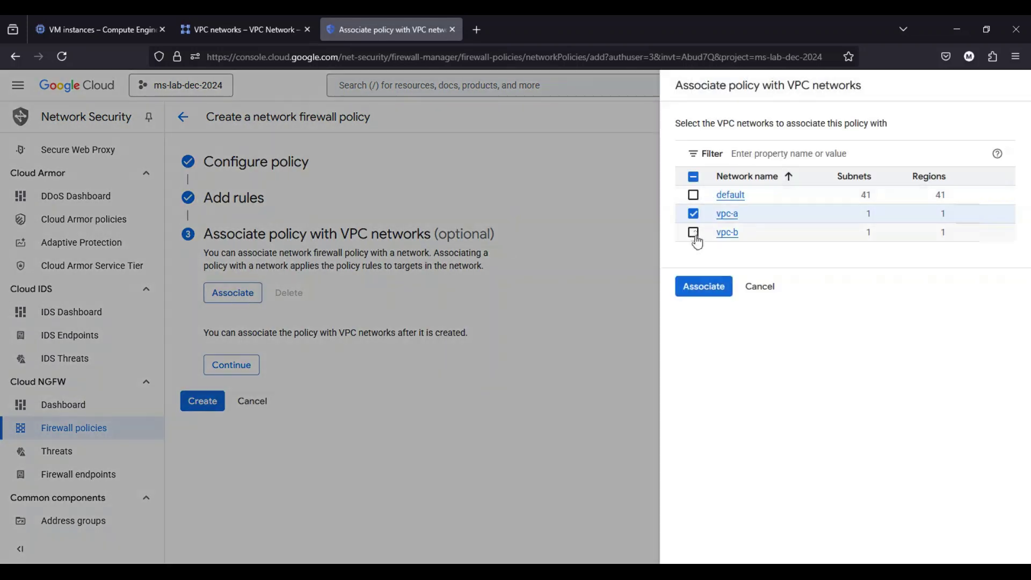
left_click(693, 232)
left_click(704, 290)
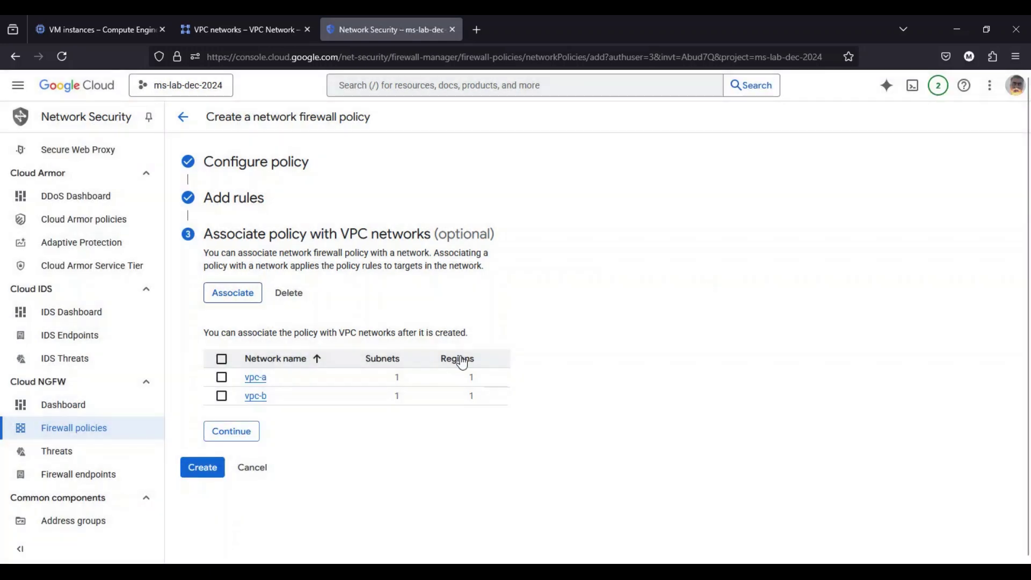
Step: Create the peering-firewall-rule policy with its two network associations and check the list of VPC networks
left_click(248, 444)
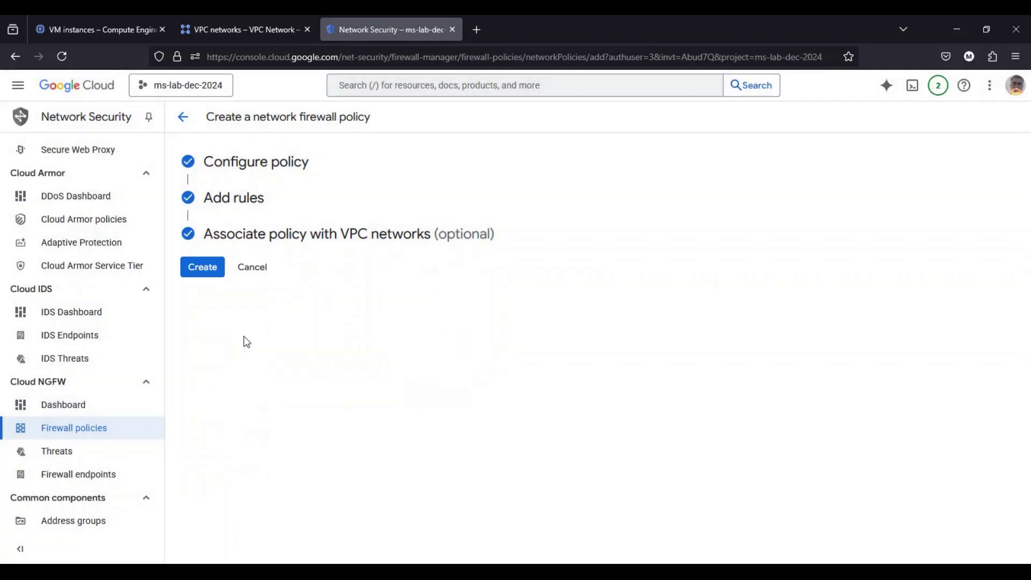
left_click(197, 269)
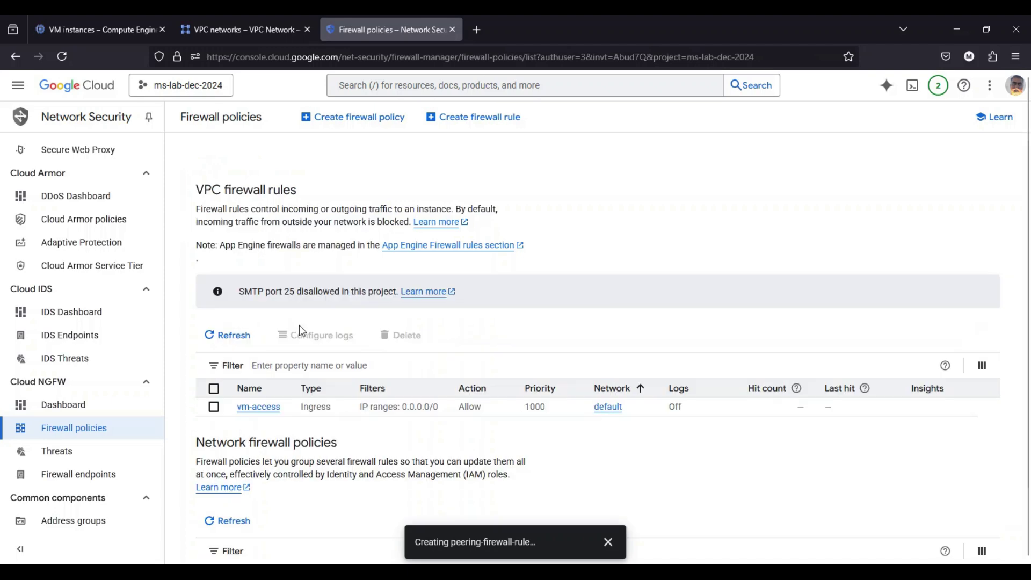
scroll(300, 328, "down", 2)
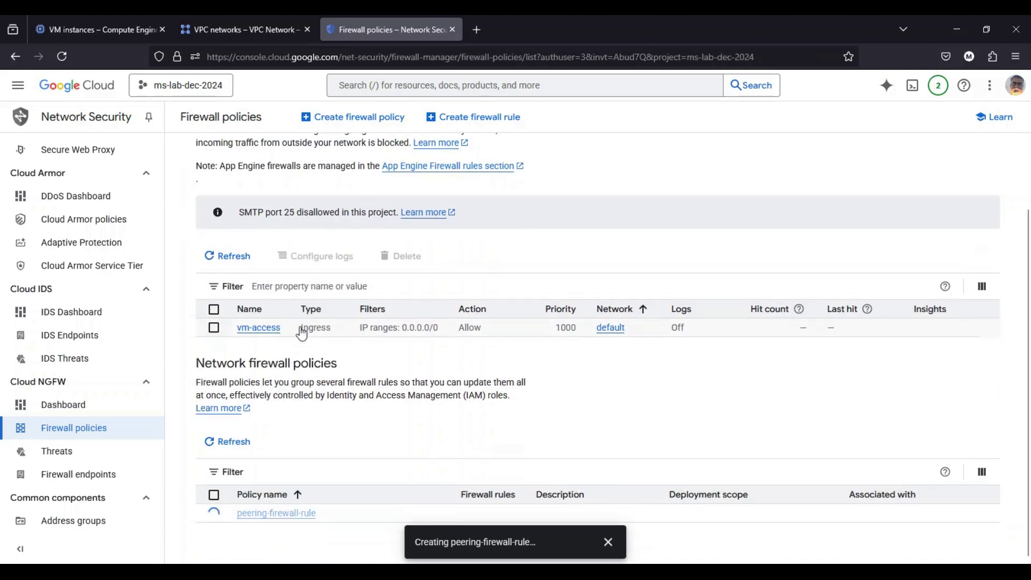
left_click(269, 29)
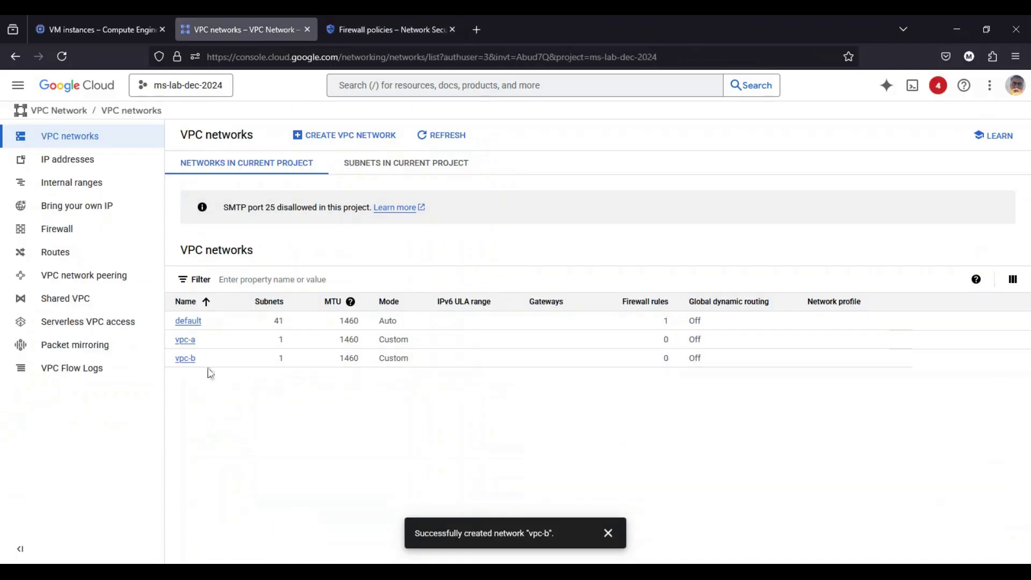
left_click(383, 33)
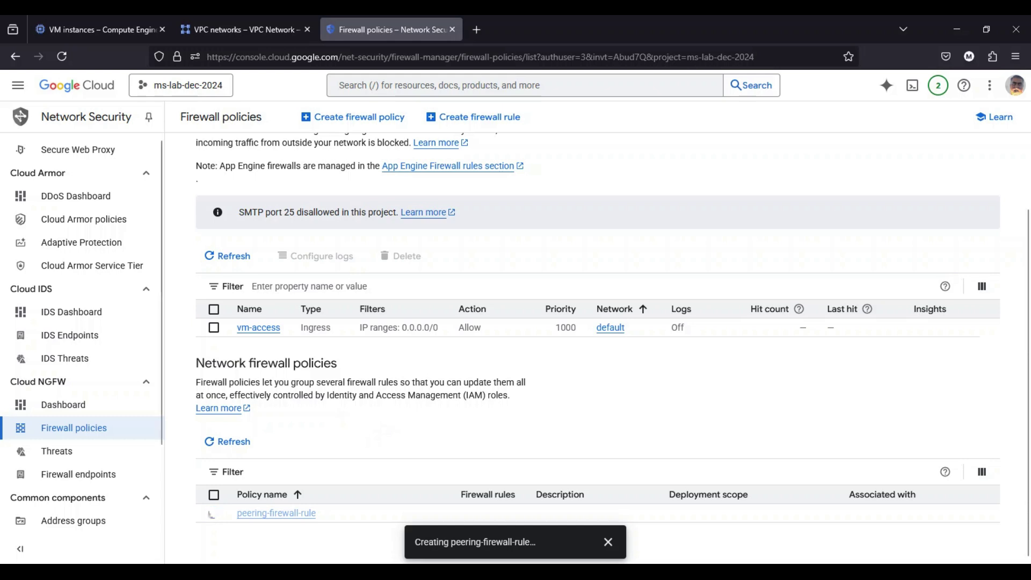
Step: Open the peering-firewall-rule policy and start a new firewall rule, entering allowedports as its priority
left_click(274, 514)
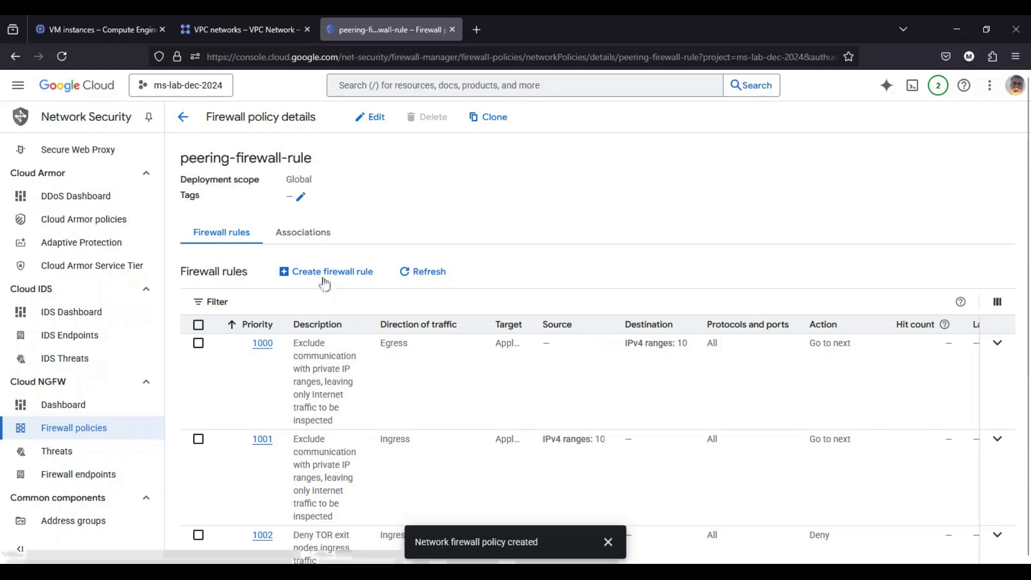
left_click(325, 278)
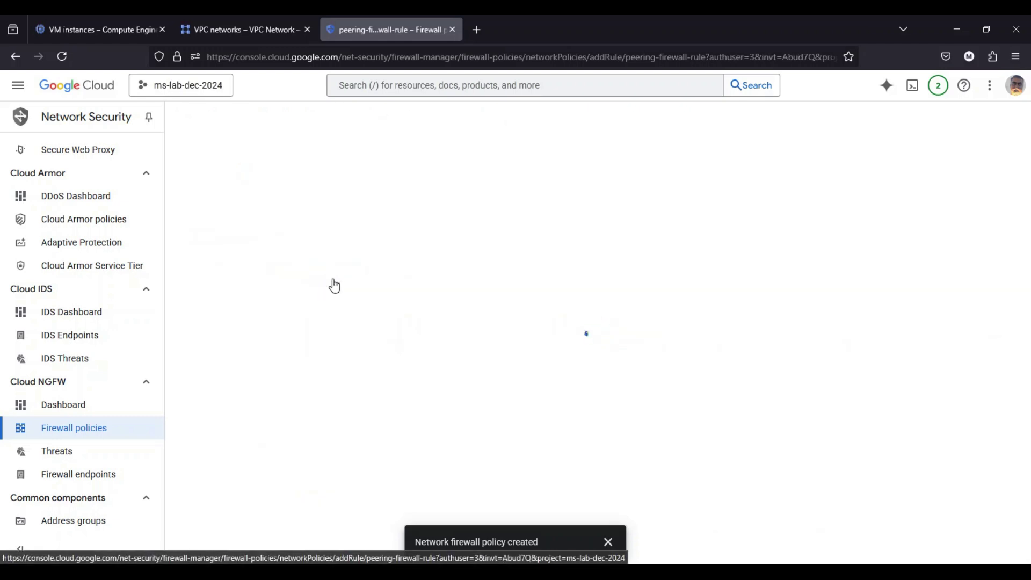
left_click(234, 168)
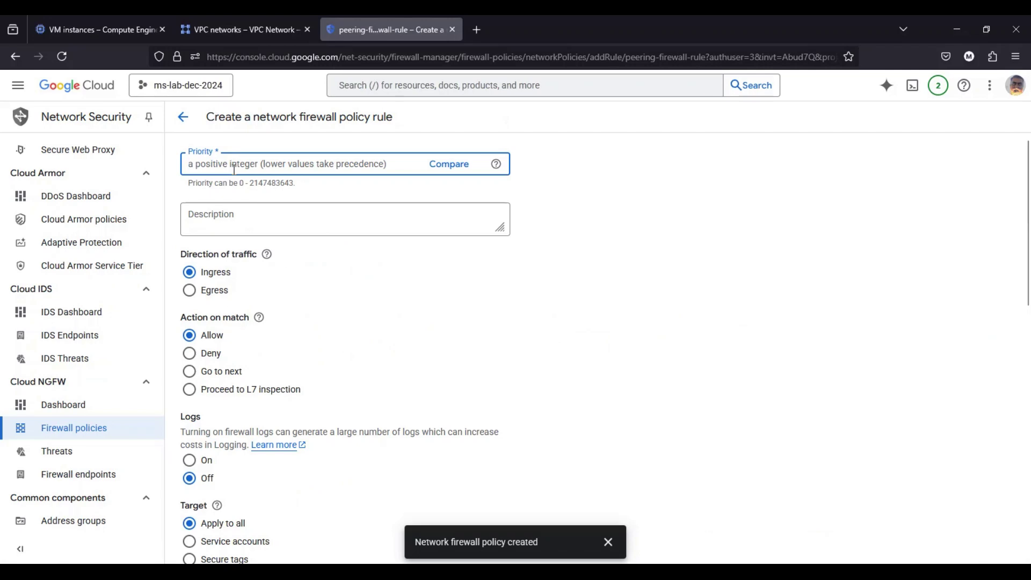
type("allowedports")
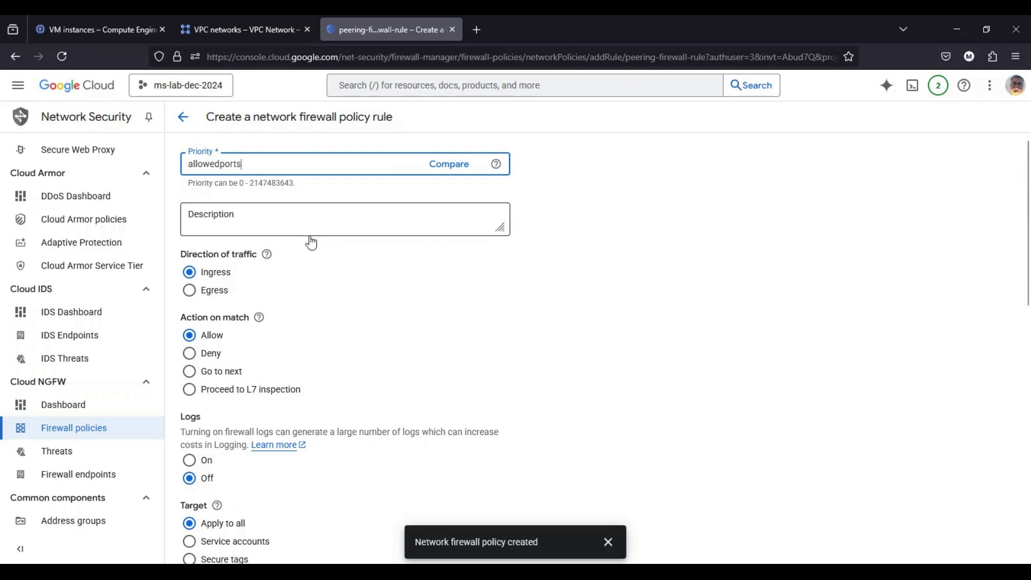
Step: Restrict the rule to TCP ports 22,80,443,3389 and try to create it
scroll(310, 237, "down", 3)
scroll(300, 247, "down", 4)
scroll(300, 247, "down", 5)
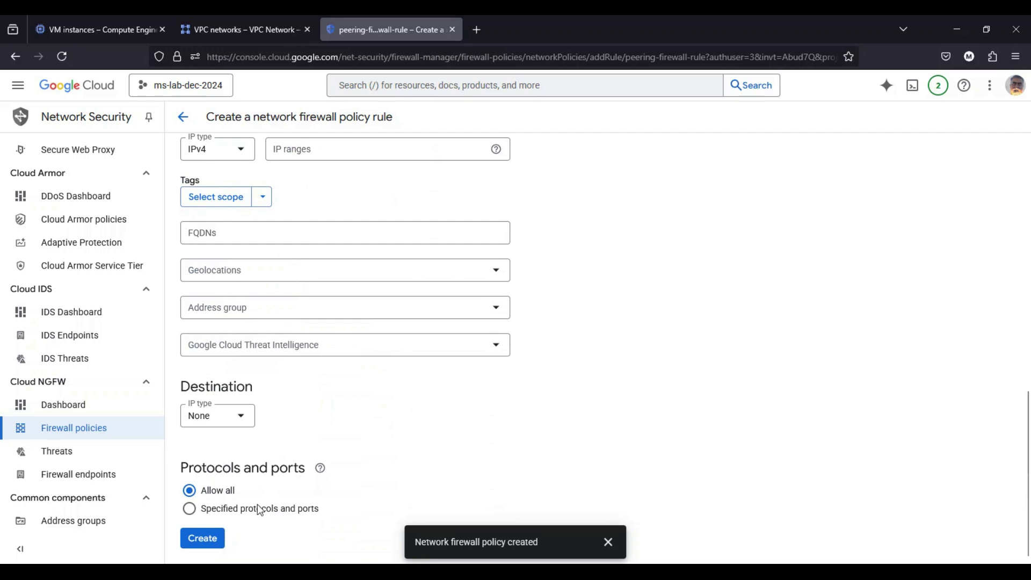
left_click(259, 510)
scroll(292, 498, "down", 5)
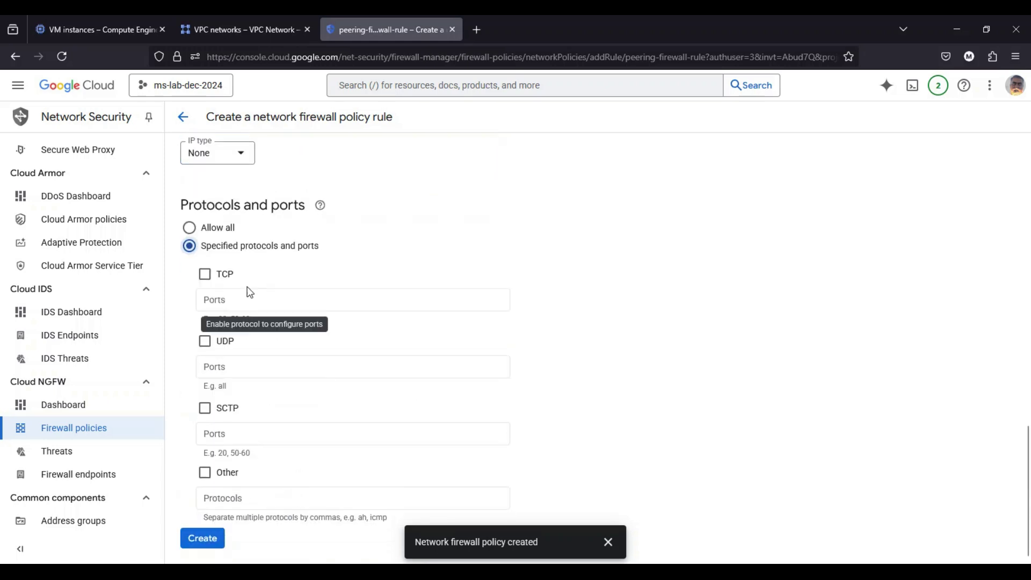
left_click(223, 282)
left_click(226, 303)
type("22")
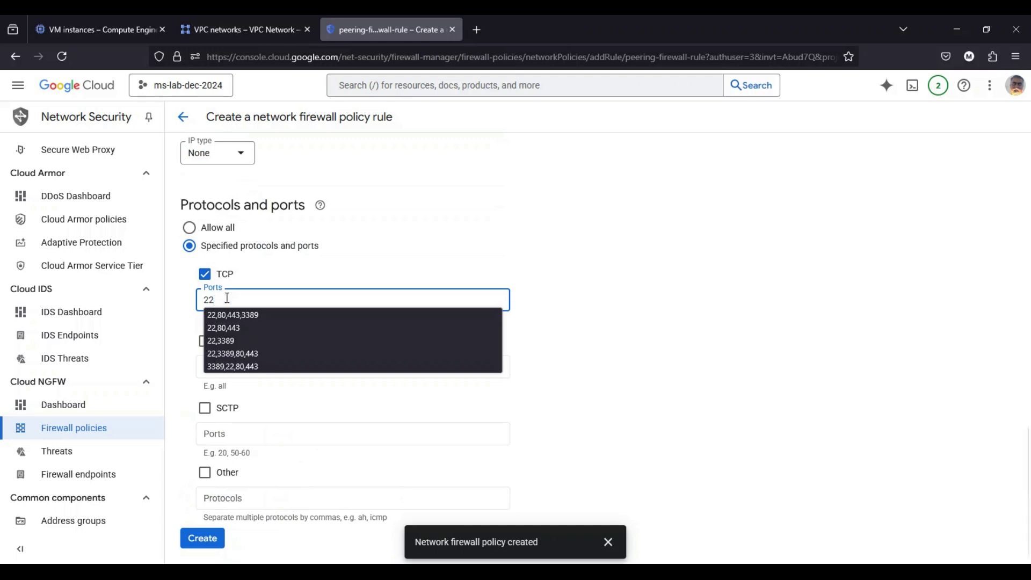
left_click(261, 315)
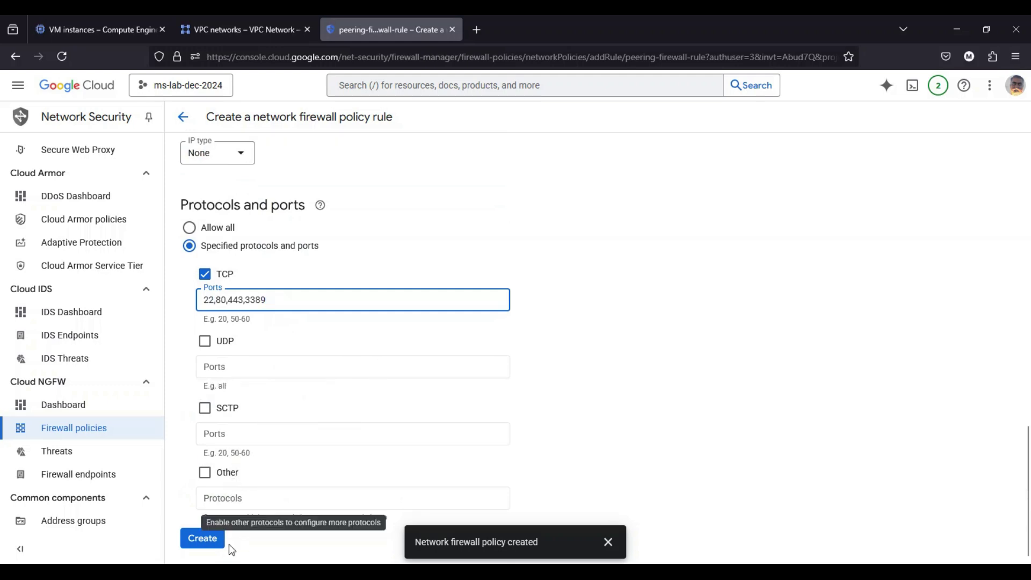
left_click(213, 539)
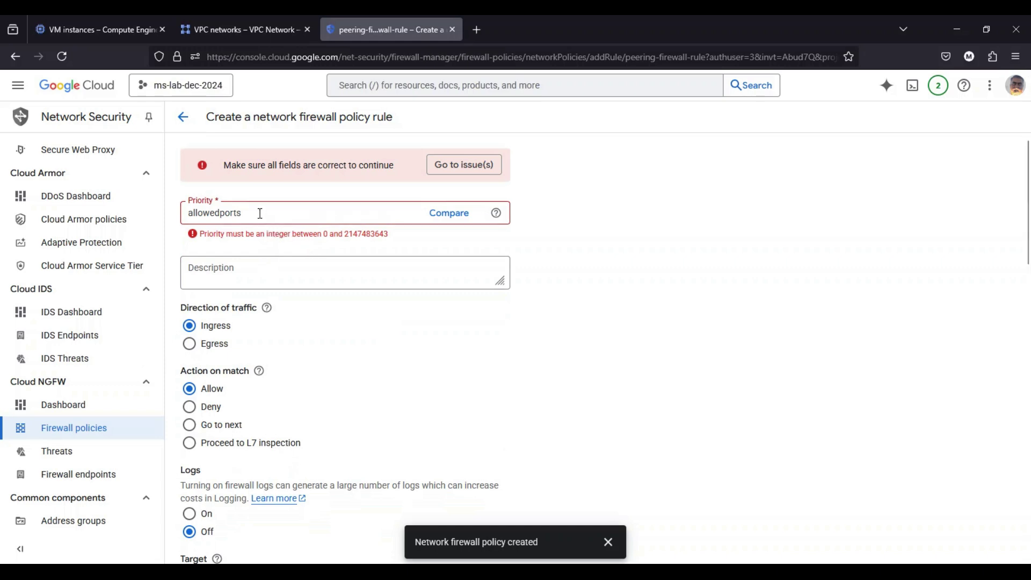
Step: Set the rule's priority to 100 and try to create the rule again
left_click_drag(260, 214, 181, 207)
type("100")
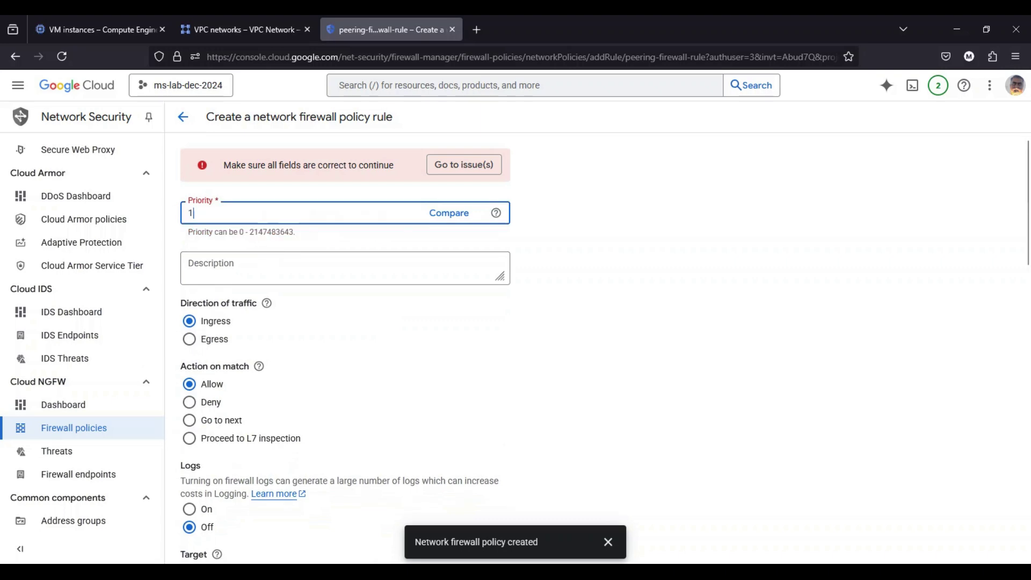
left_click(479, 325)
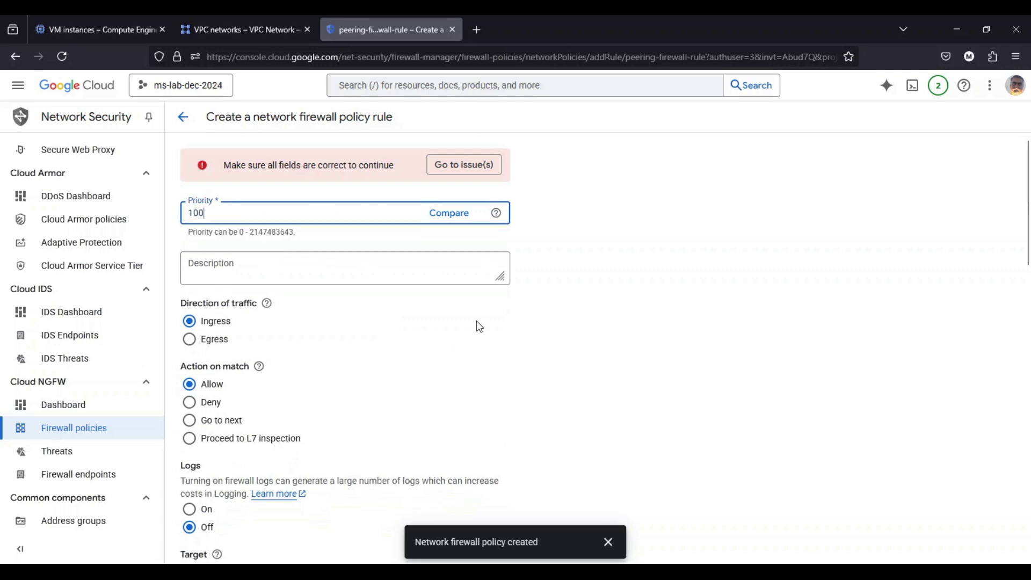
scroll(478, 324, "down", 10)
scroll(278, 398, "down", 5)
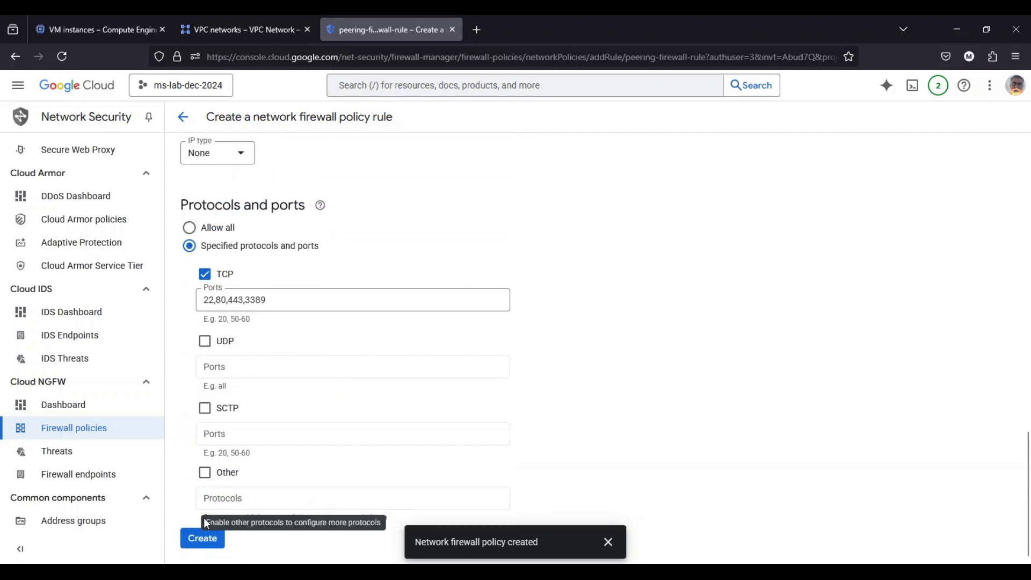
left_click(201, 539)
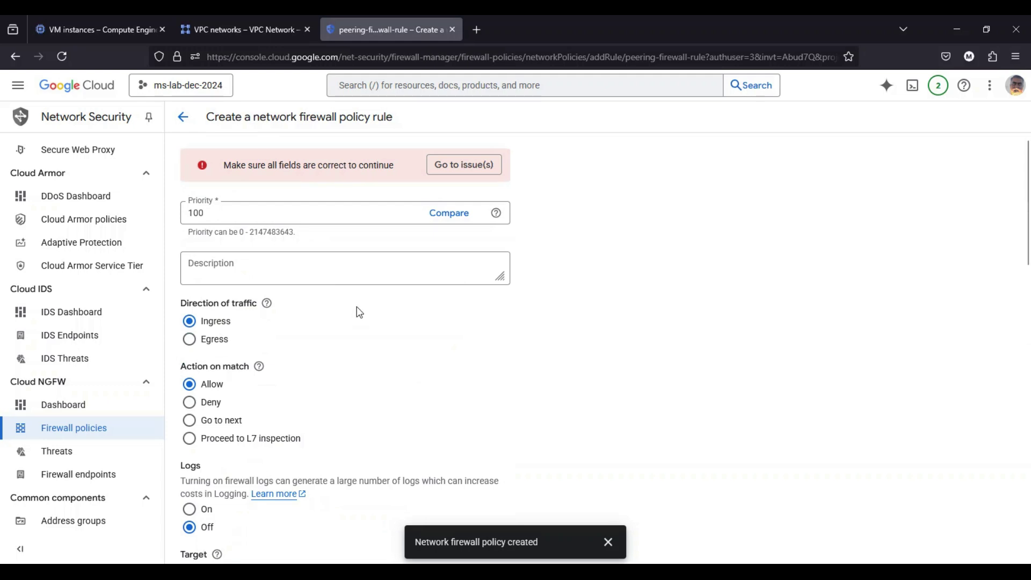
Step: Set the rule's source IPv4 range to 0.0.0.0/0 and create the firewall rule
left_click(462, 166)
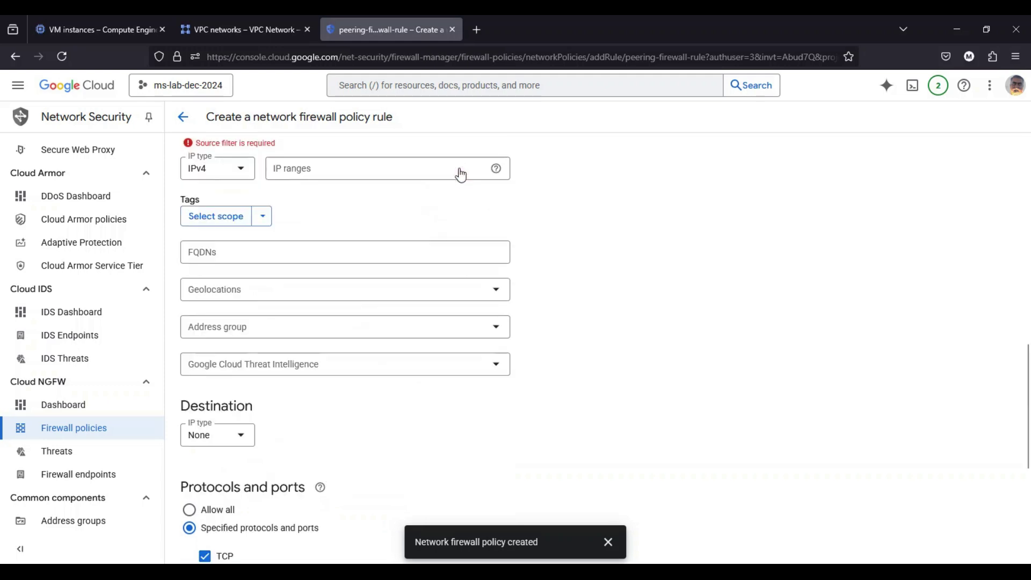
left_click(313, 173)
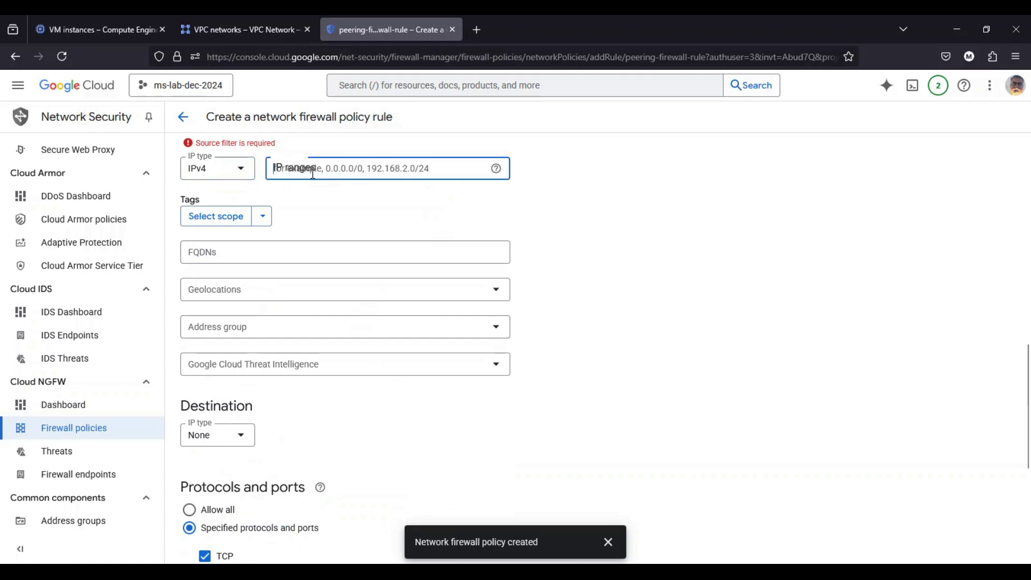
type("0.0.0.0")
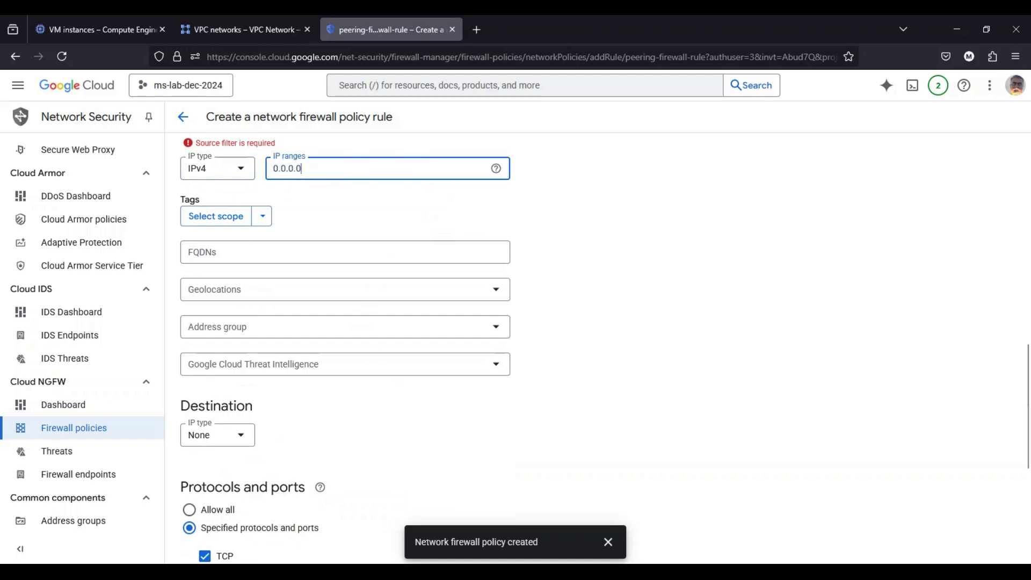
type("/0")
scroll(365, 355, "down", 5)
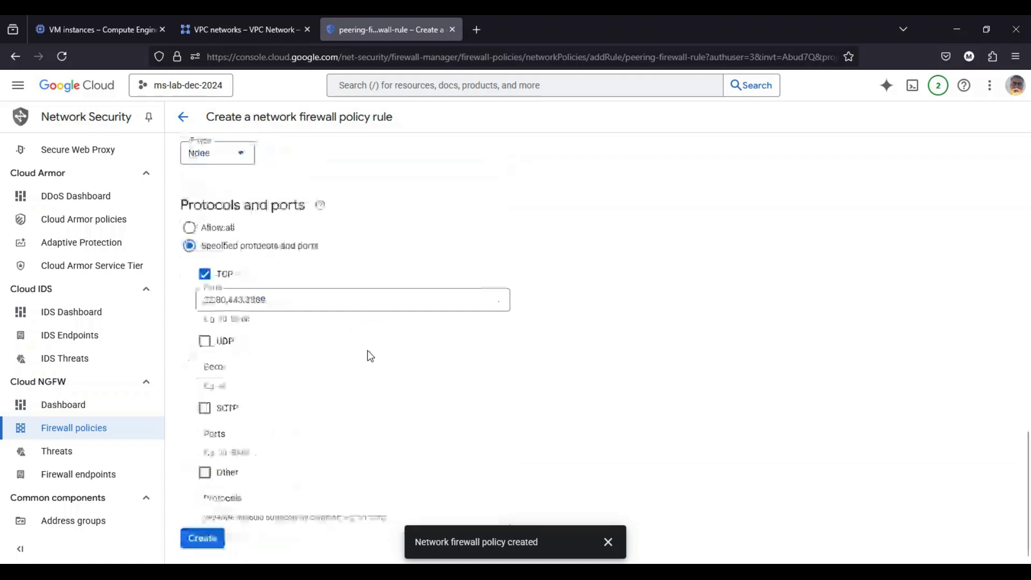
left_click(206, 541)
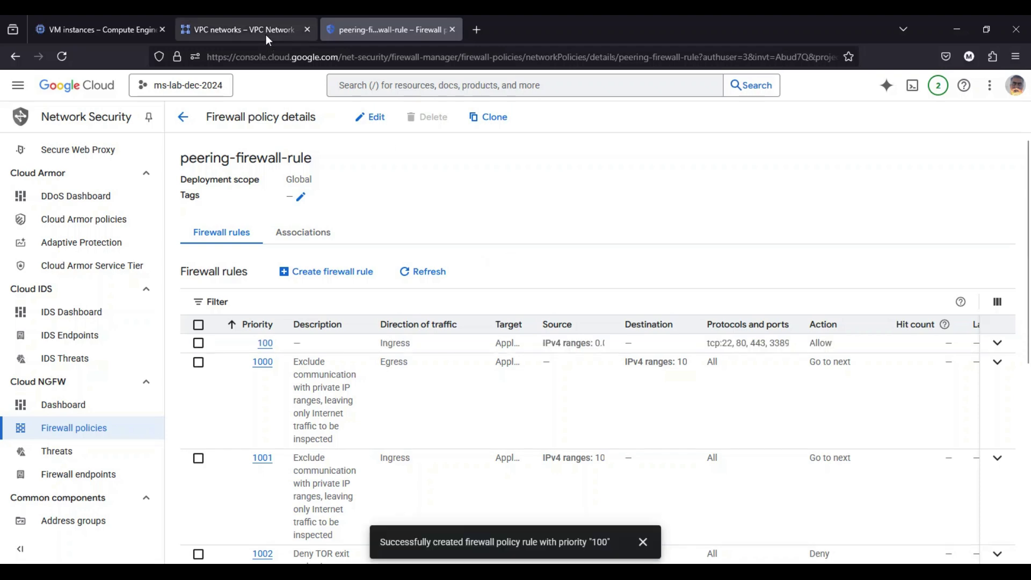
Step: Start a new Compute Engine VM instance named vm-a with the e2-micro machine type
left_click(118, 27)
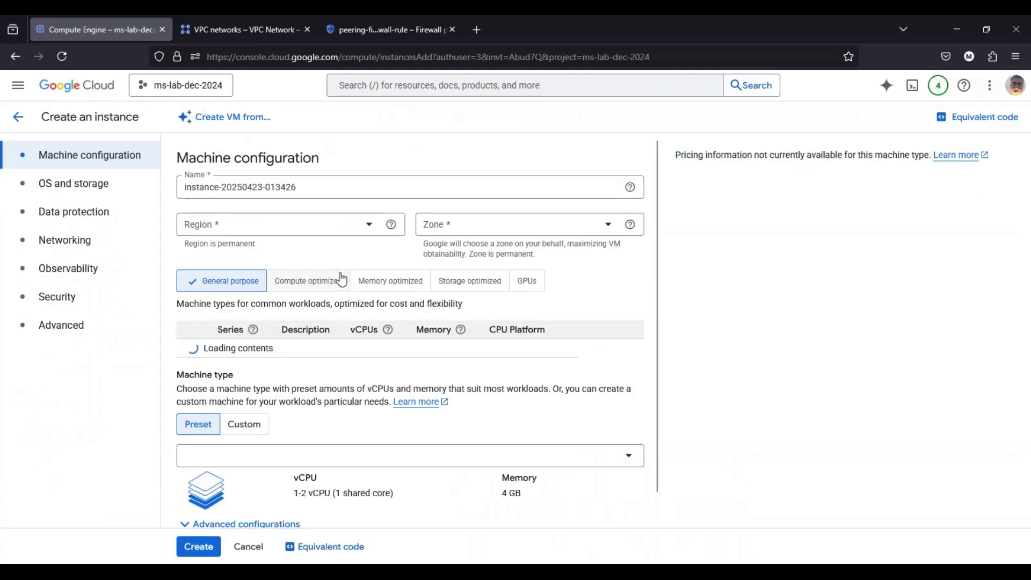
left_click(304, 187)
key("ctrl+a")
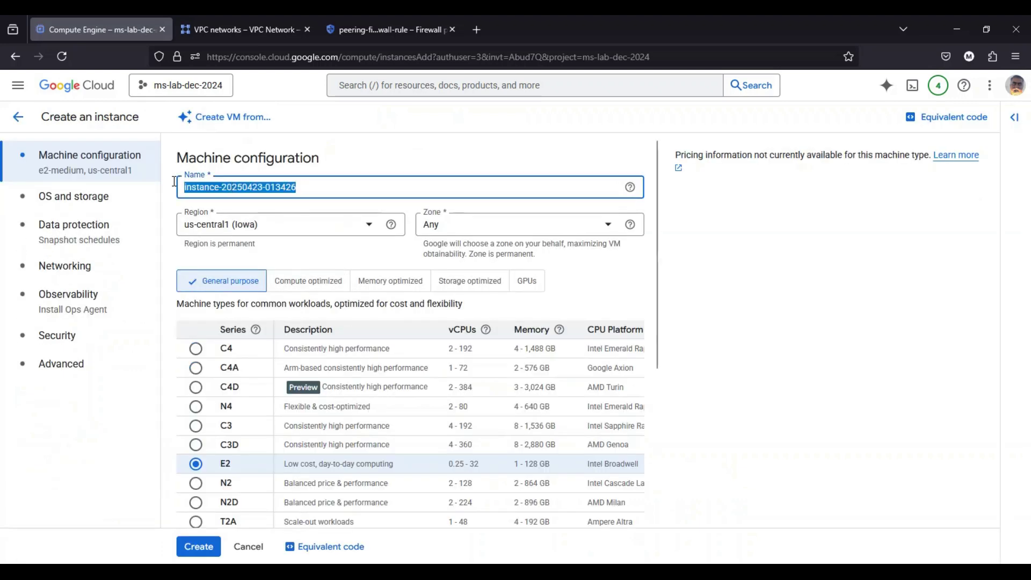
type("vm-a")
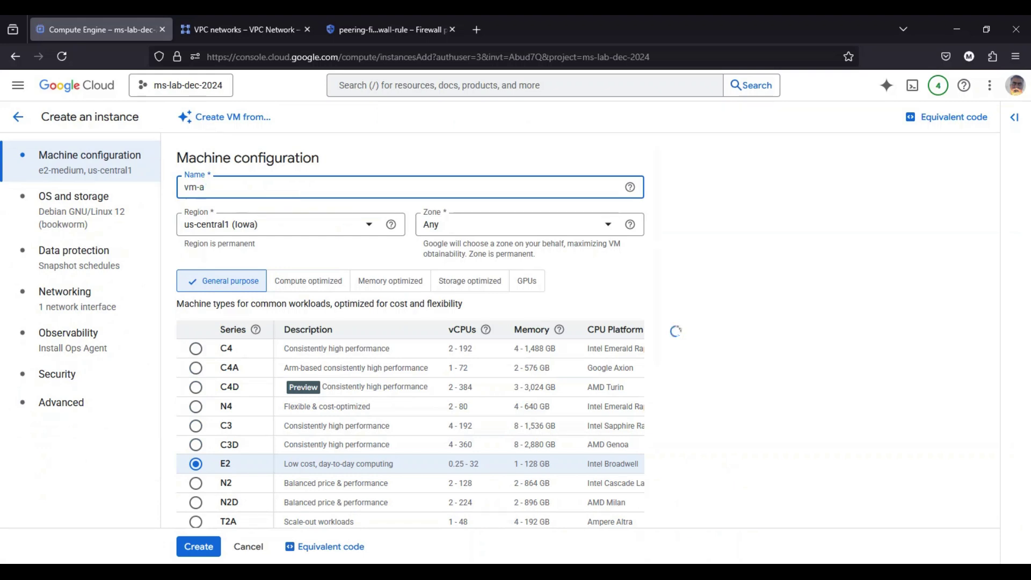
scroll(314, 301, "down", 4)
left_click(316, 428)
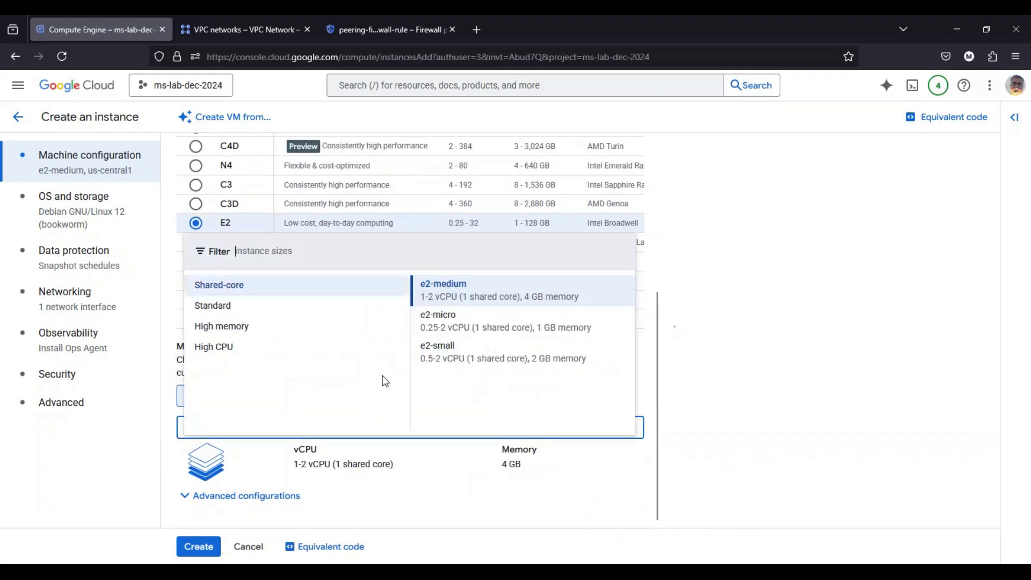
left_click(456, 325)
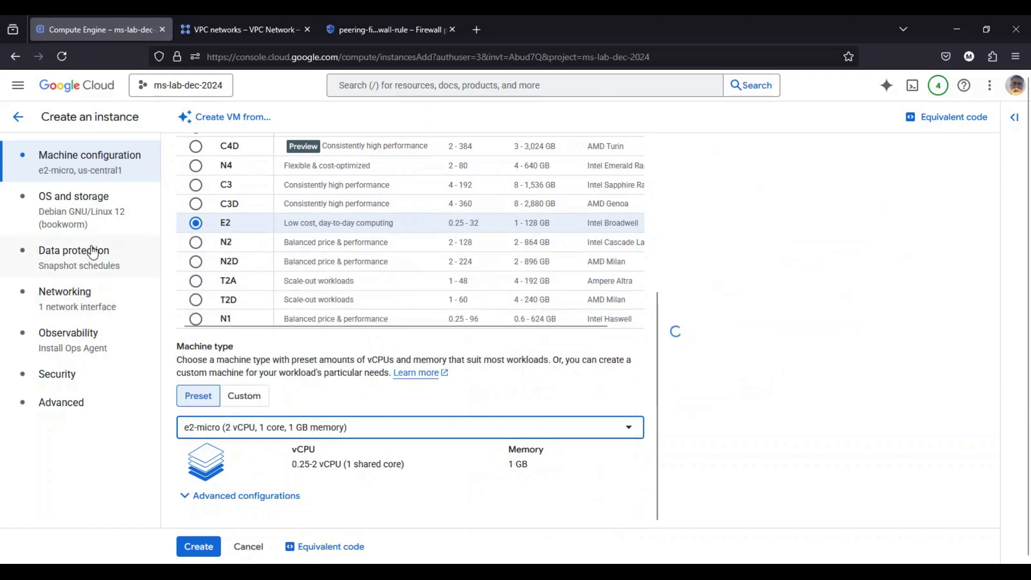
Step: Keep vm-a's default operating system and storage, and choose no backups for its data protection
left_click(74, 212)
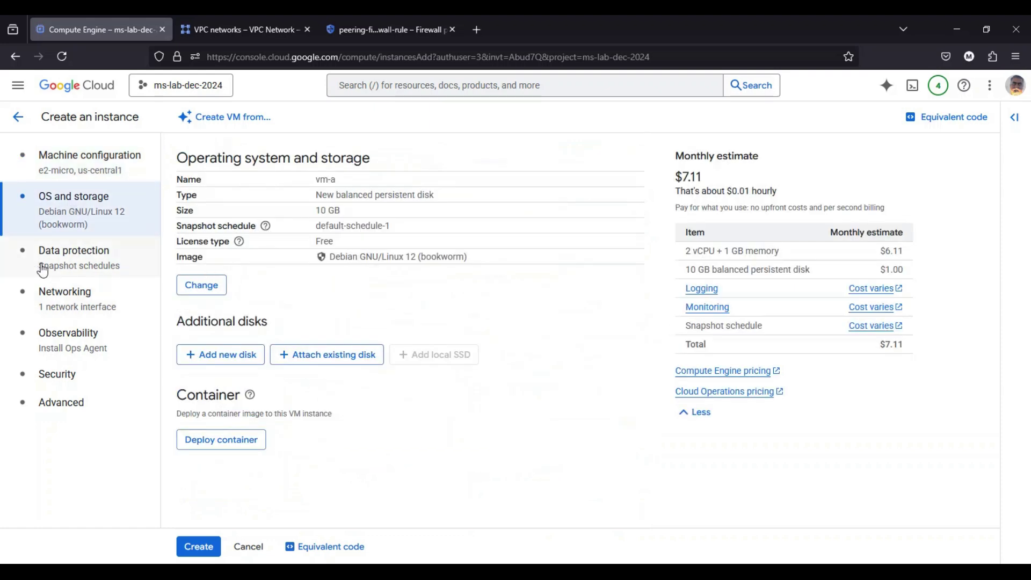
left_click(43, 270)
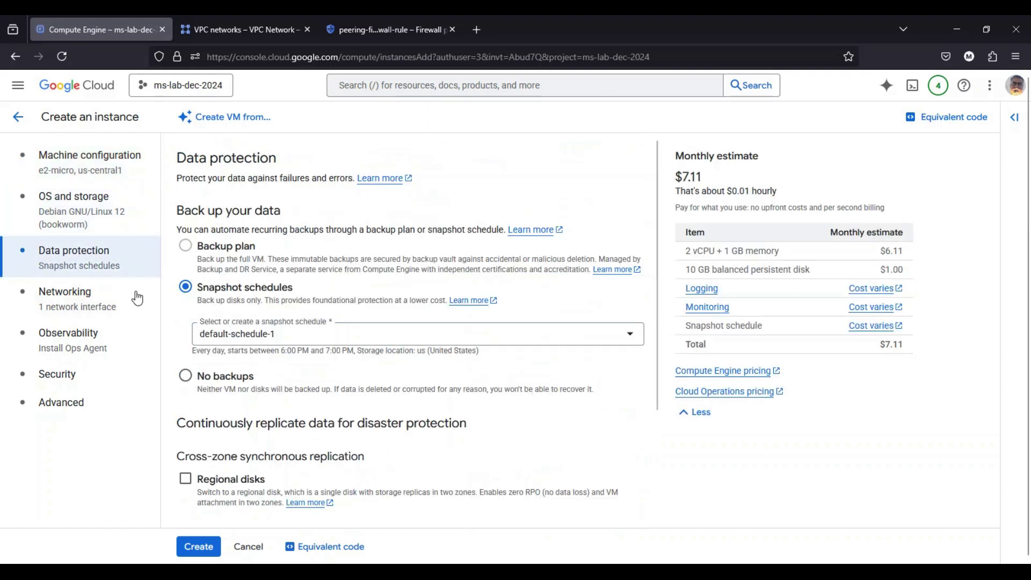
left_click(213, 383)
Step: Assign vm-a's network interface to the vpc-a network with subnet-a and create the instance
left_click(78, 296)
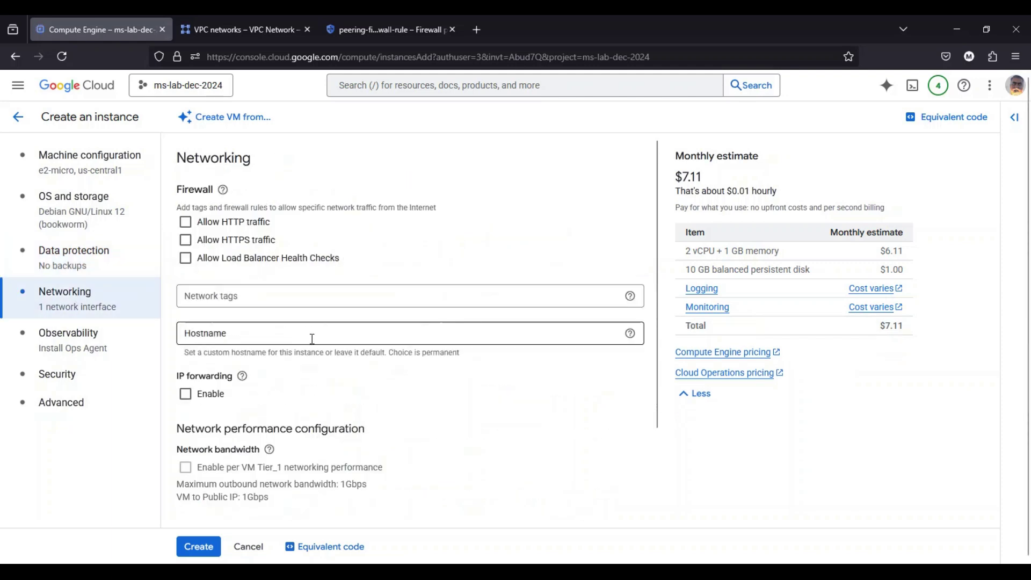
scroll(312, 339, "down", 2)
left_click(445, 465)
scroll(327, 349, "down", 5)
left_click(232, 184)
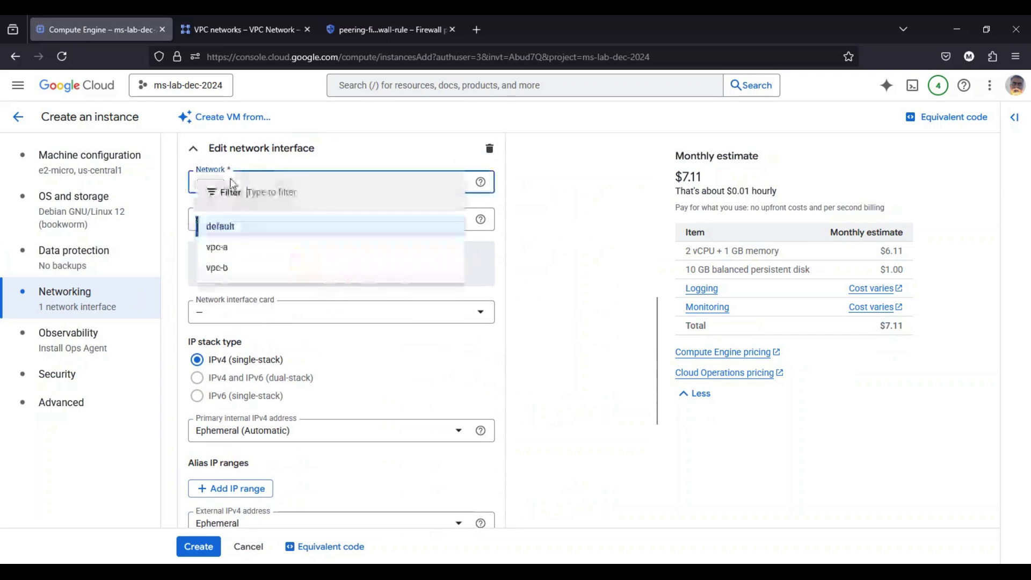
left_click(217, 248)
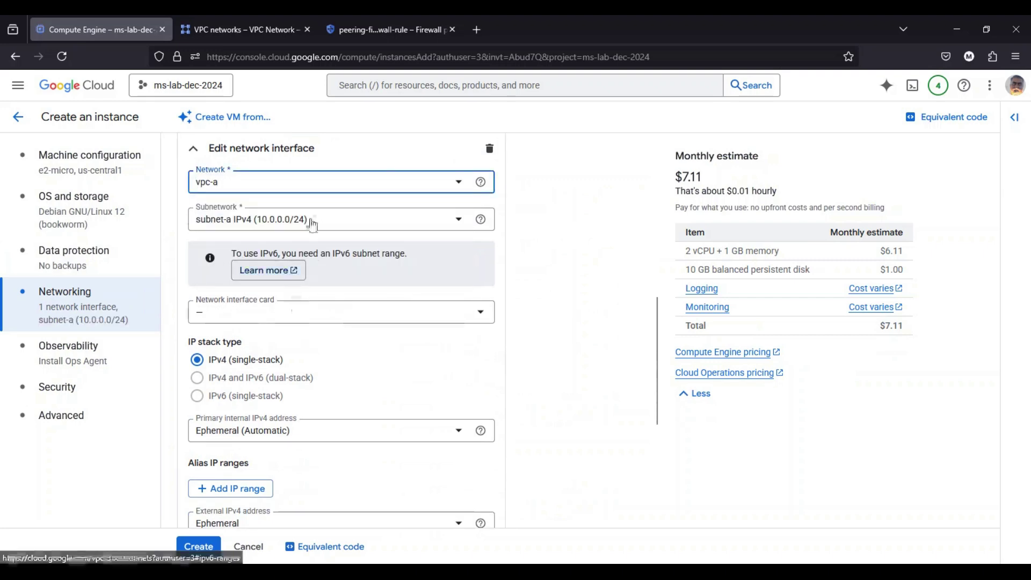
scroll(343, 289, "down", 5)
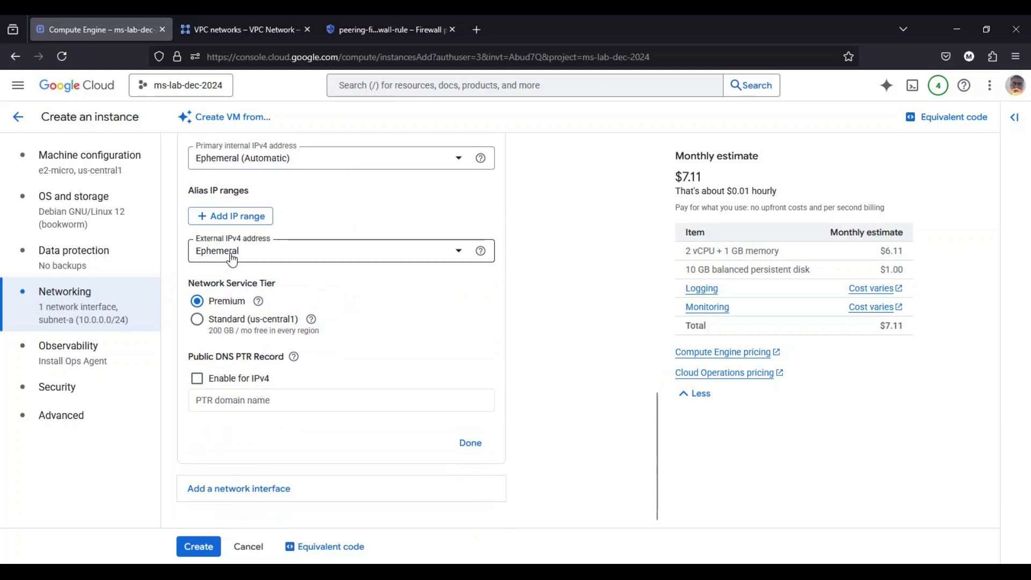
left_click(199, 543)
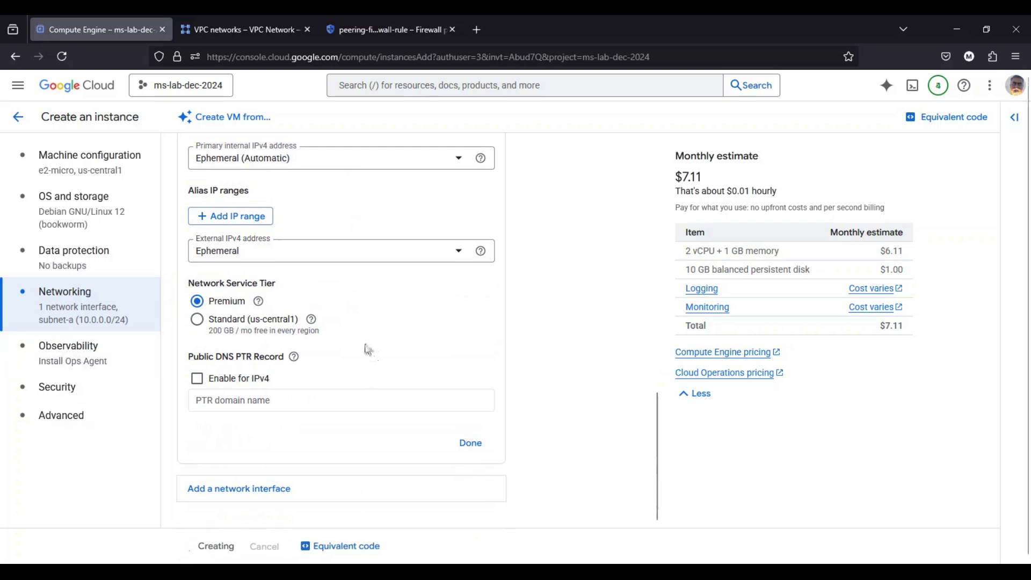
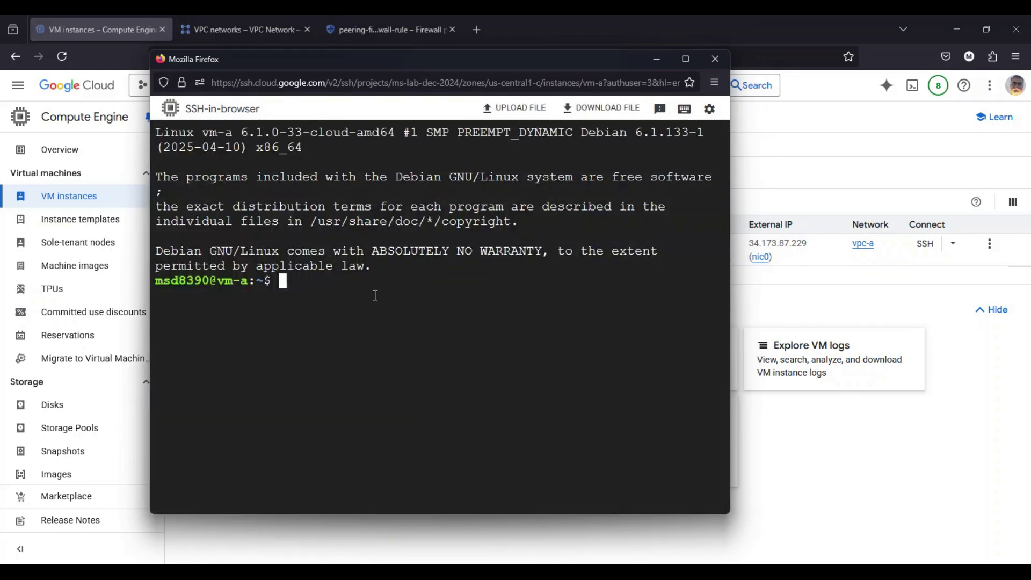
Step: Clear vm-a's SSH terminal and list its IP routes with ip r
key("ctrl+l")
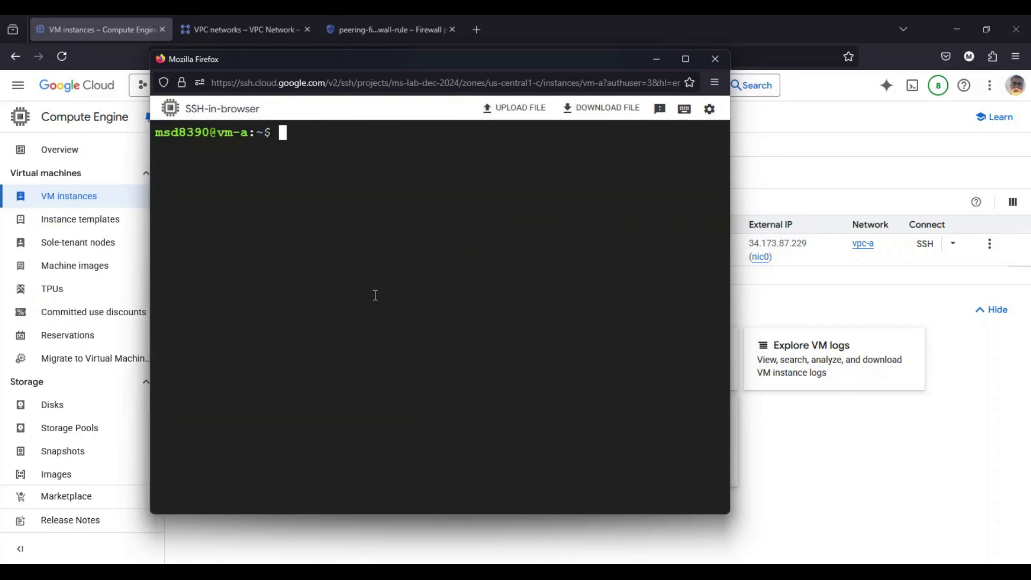
type("ip r")
key("Return")
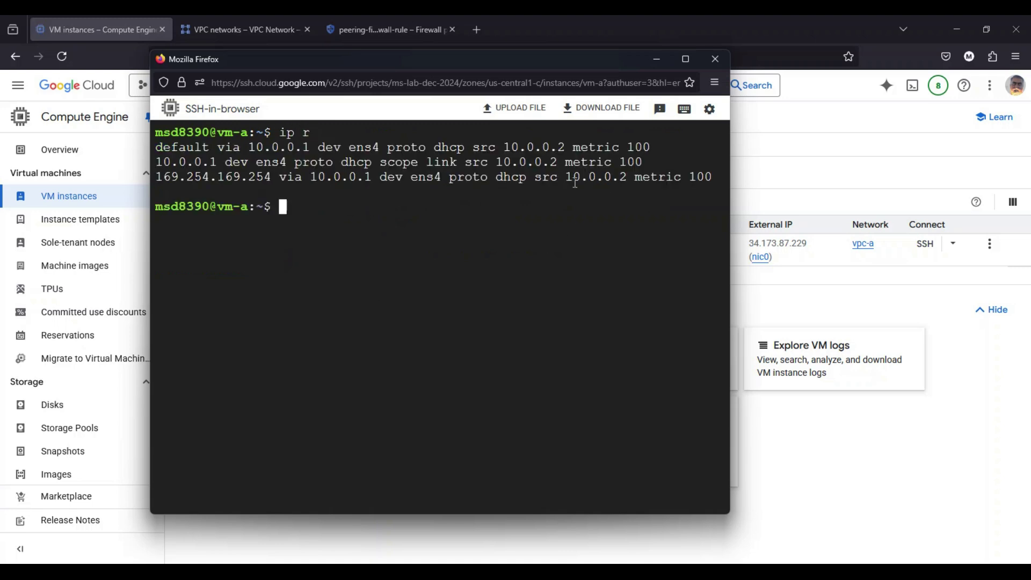
Step: Refresh the VM instances list and open an authorized SSH-in-browser session to vm-b
left_click(929, 414)
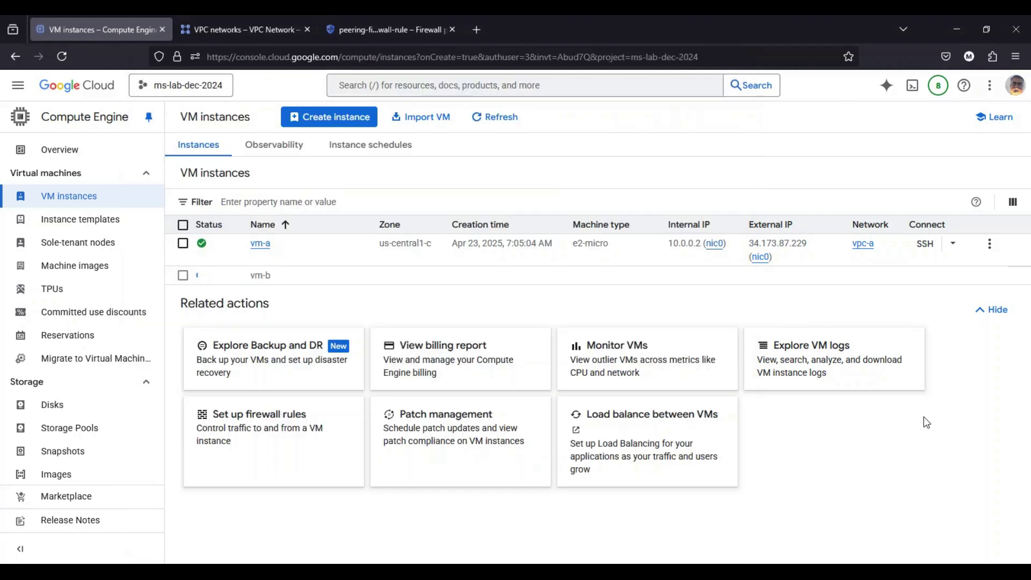
left_click(520, 118)
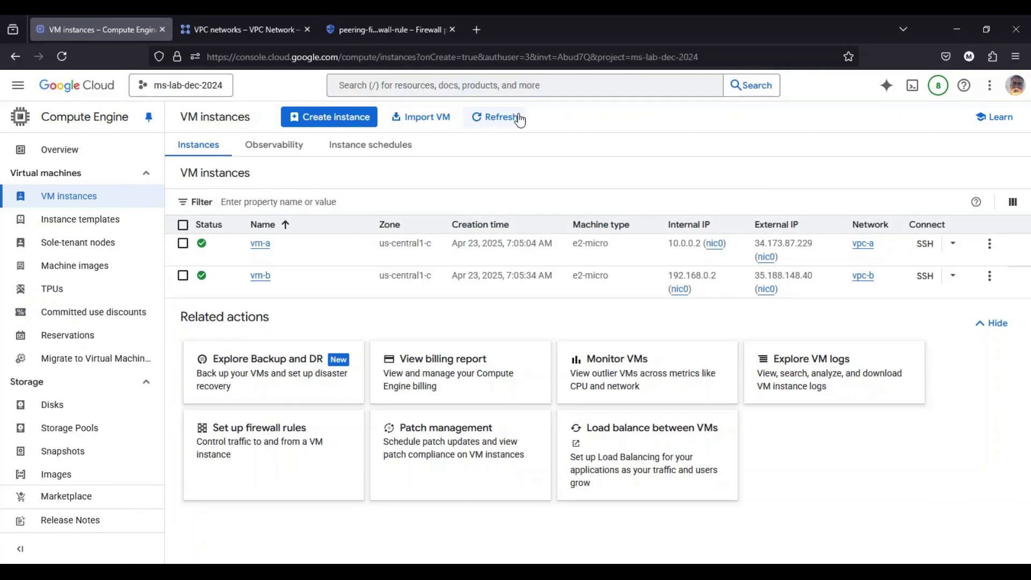
left_click(924, 276)
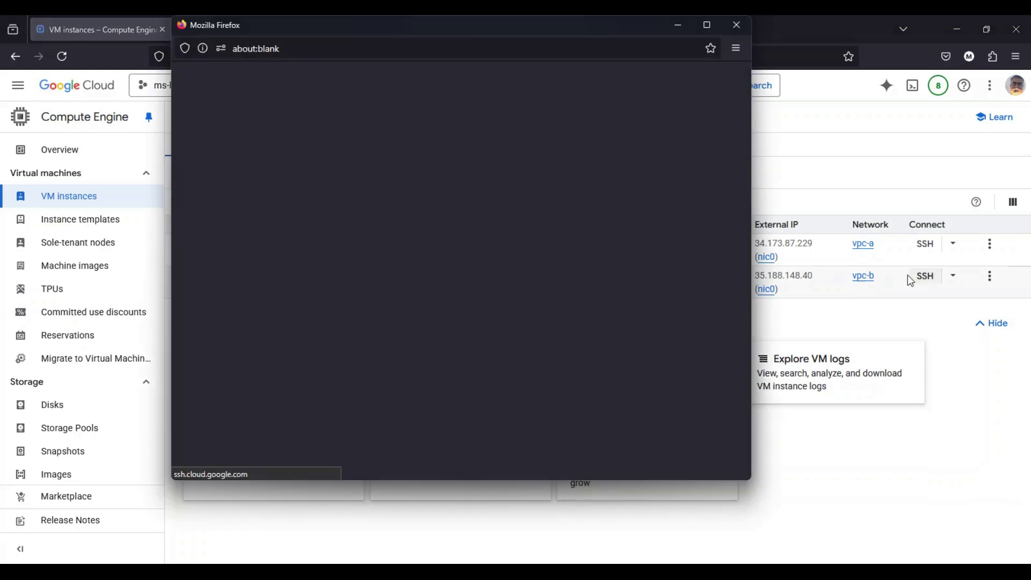
left_click_drag(352, 34, 608, 64)
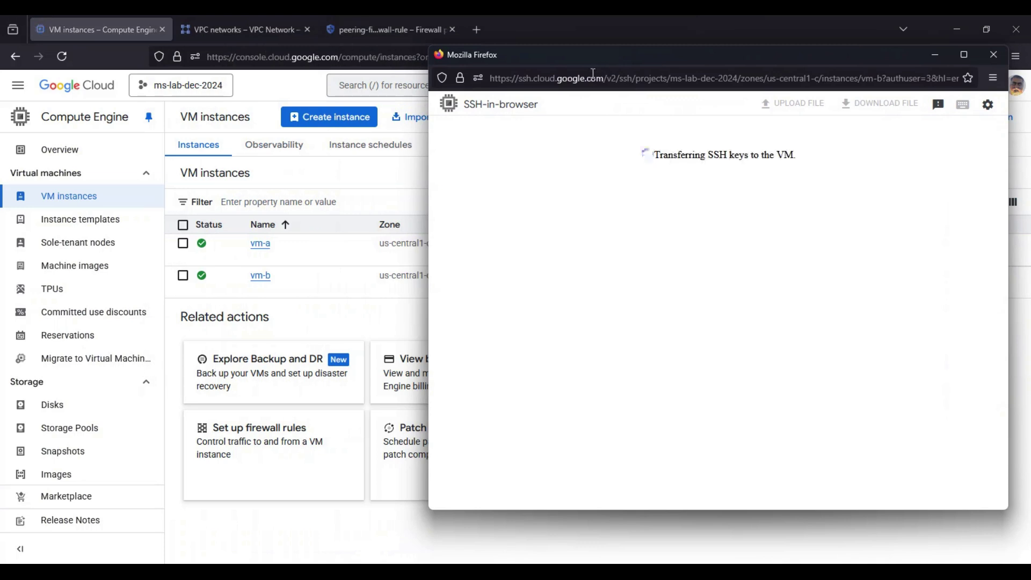
double_click(594, 73)
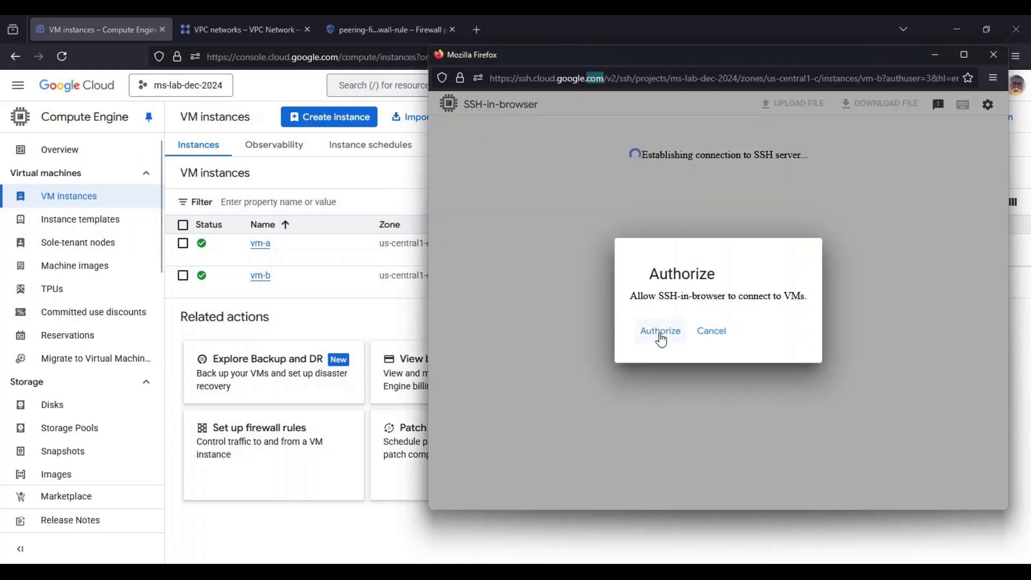
left_click(661, 330)
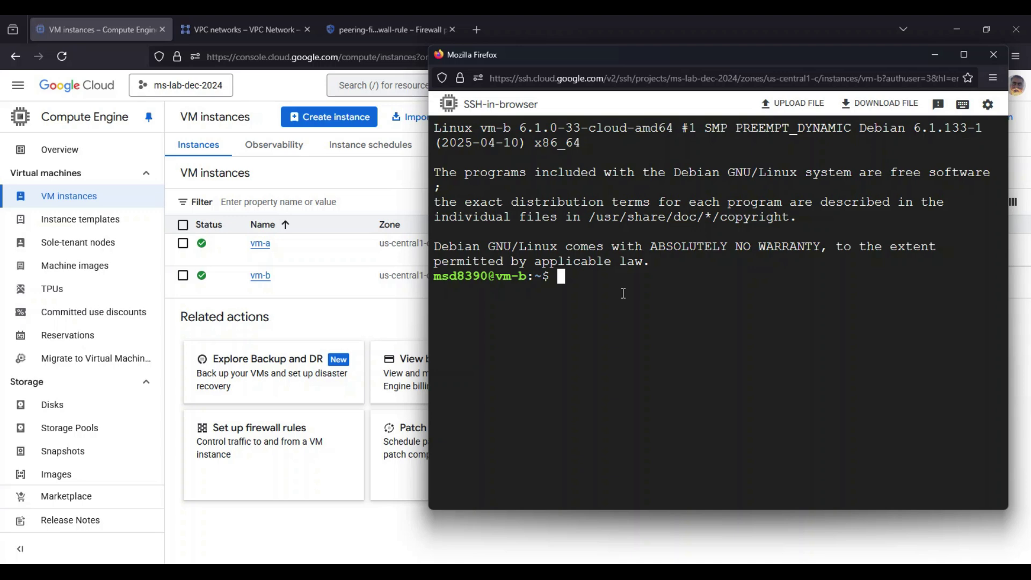
Step: Clear vm-b's SSH terminal and list its IP routes with ip r
key("ctrl+l")
type("ip r")
key("Return")
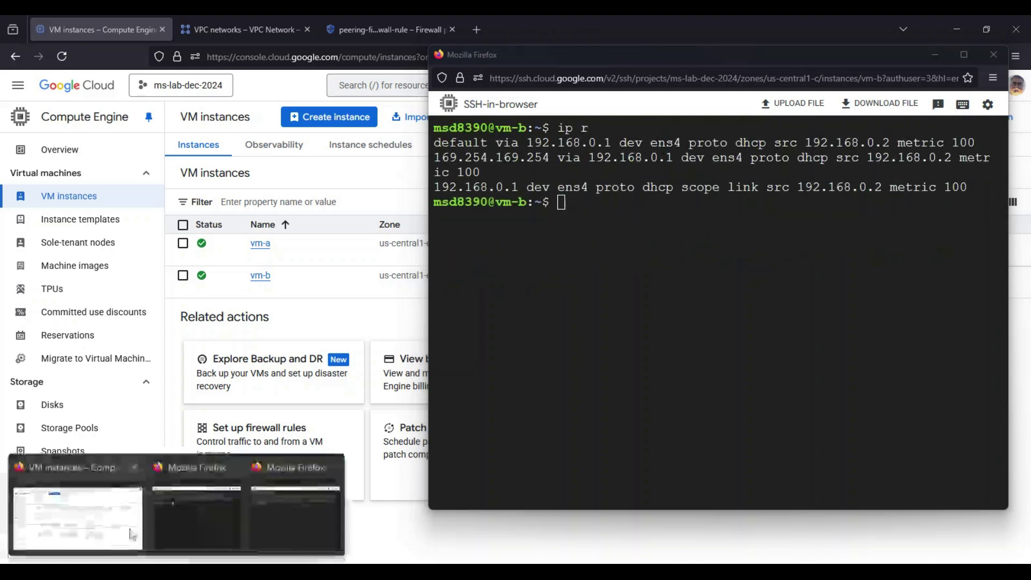
Step: Arrange the vm-a and vm-b SSH windows side by side and ping 10.0.0.2 from vm-b
left_click(293, 495)
left_click_drag(357, 67, 223, 66)
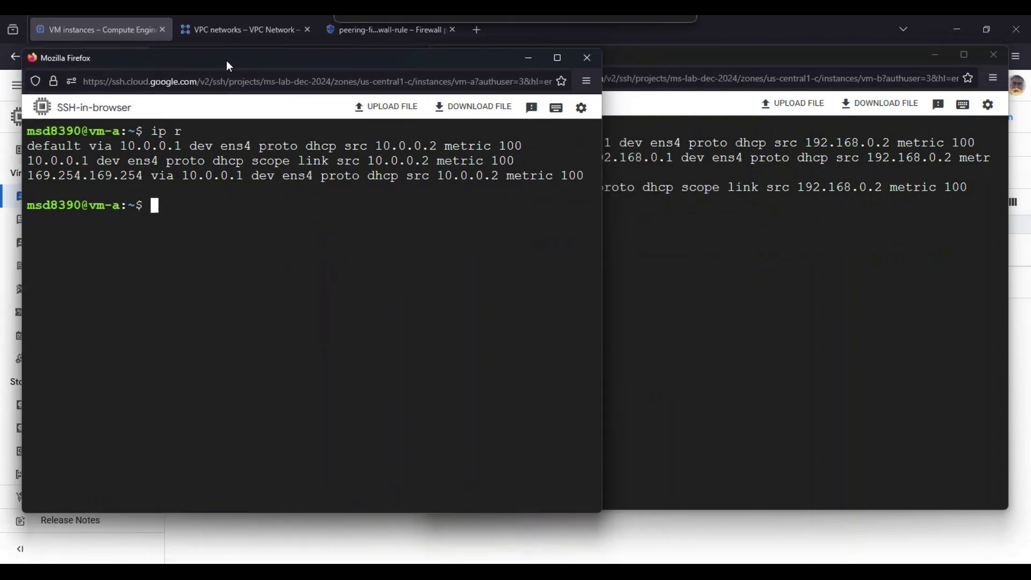
left_click(666, 212)
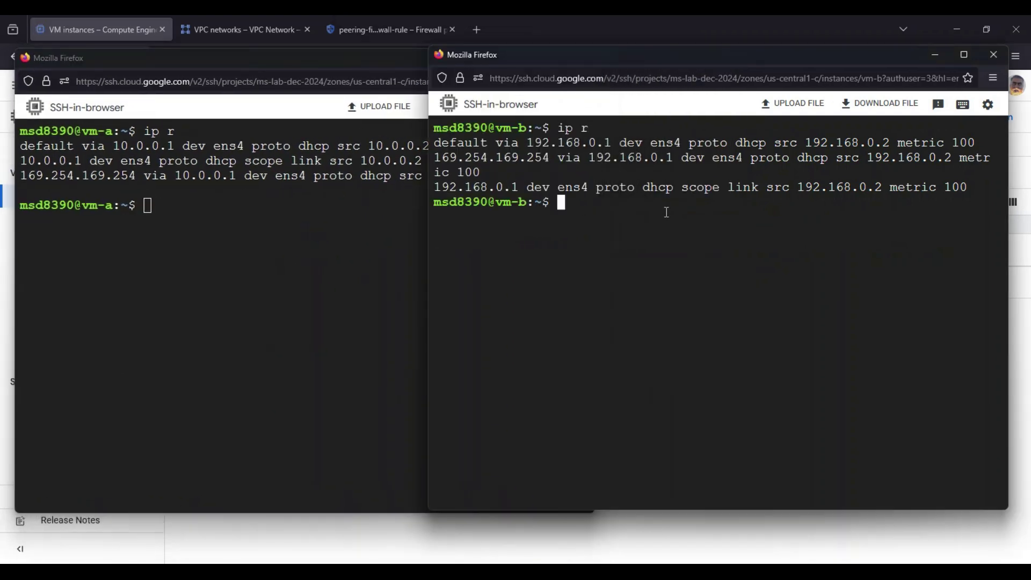
type("pin ")
type(" 10.0.0.2")
key("Return")
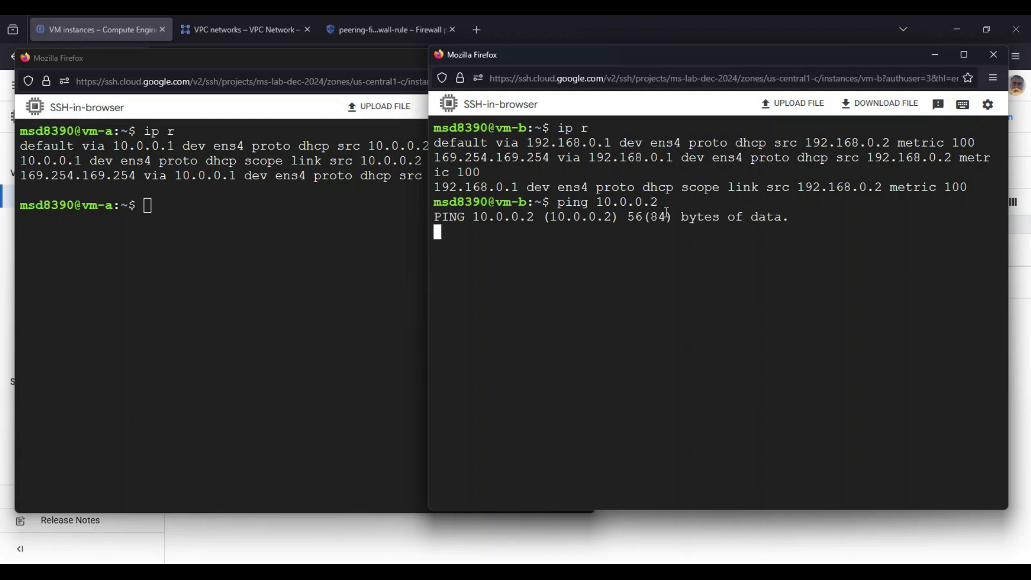
Step: Ping vm-b's internal address 192.168.0.2 from vm-a's SSH session
left_click(215, 237)
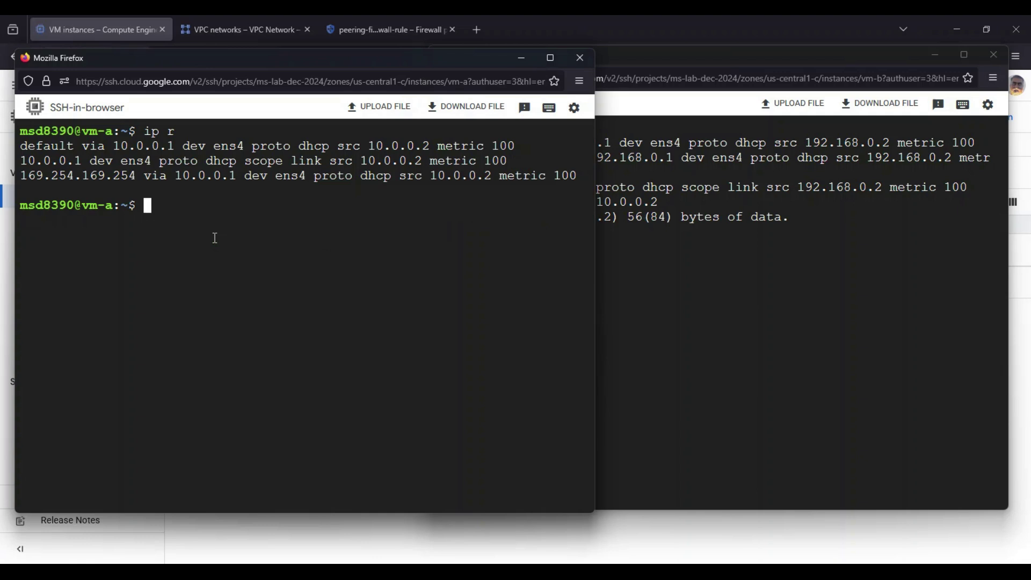
type("ping 192.168.0.")
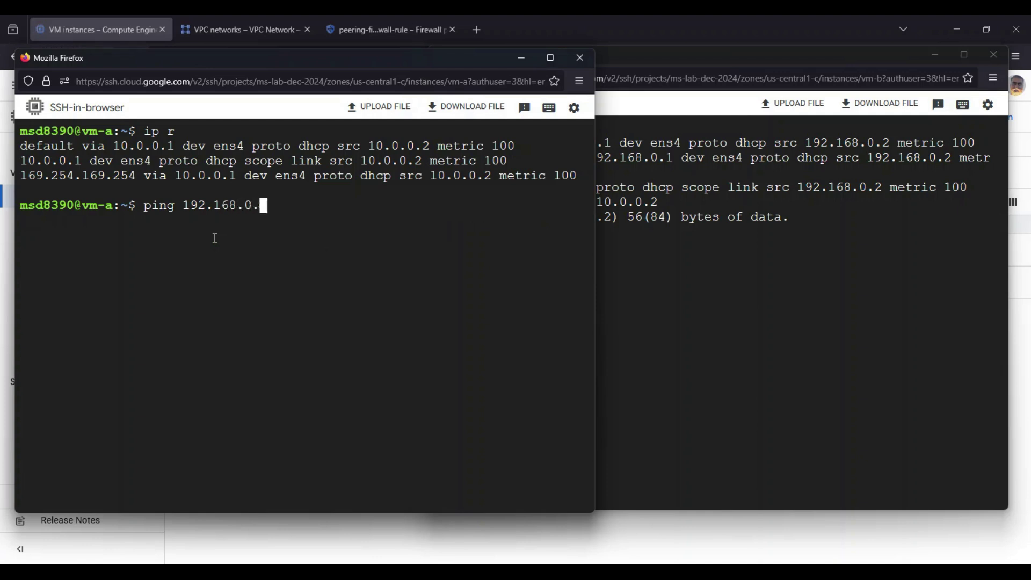
type("2")
key("Return")
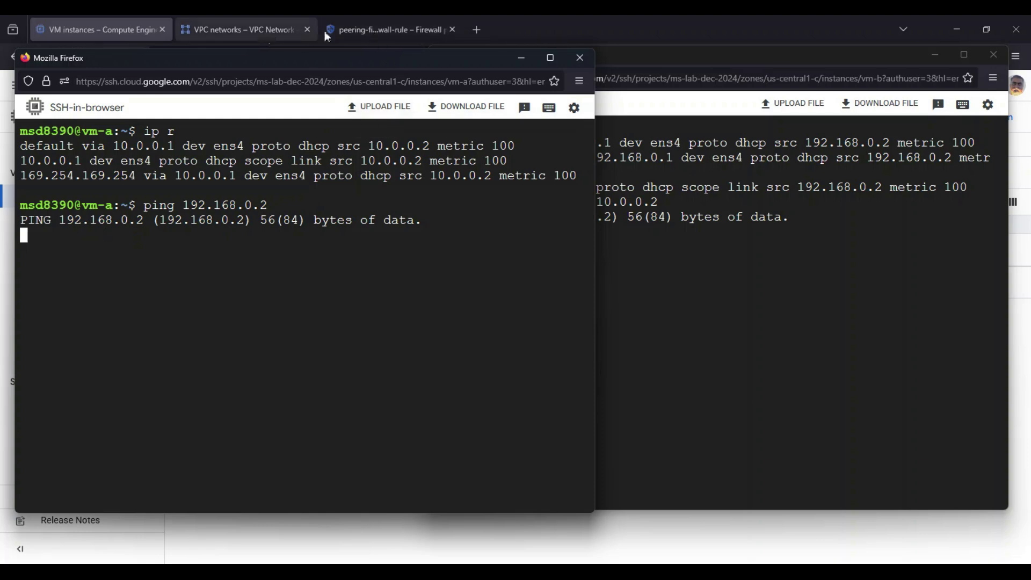
Step: Edit the priority 100 rule in peering-firewall-rule to also allow the icmp protocol and save it
left_click(419, 36)
left_click(269, 344)
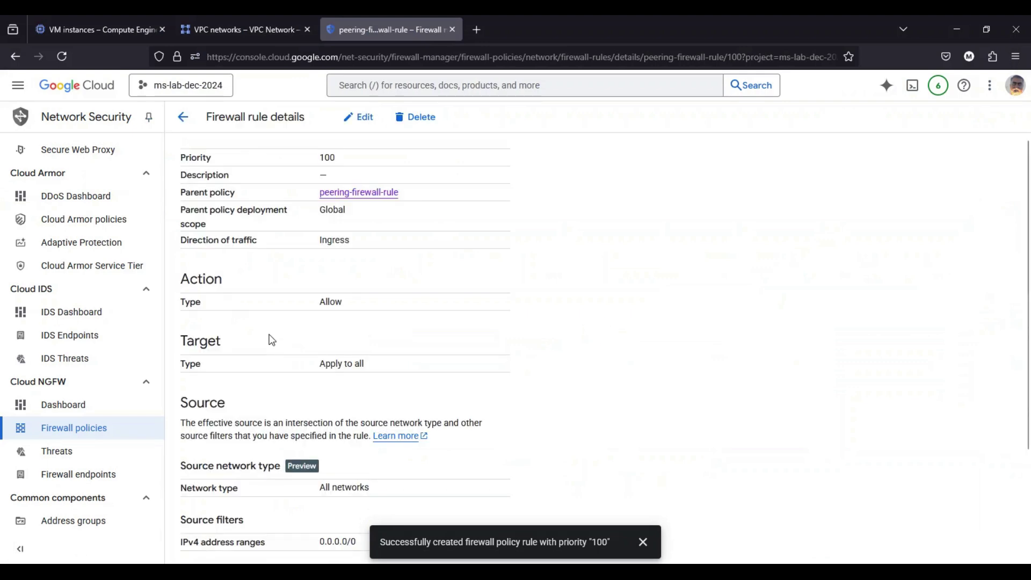
left_click(358, 117)
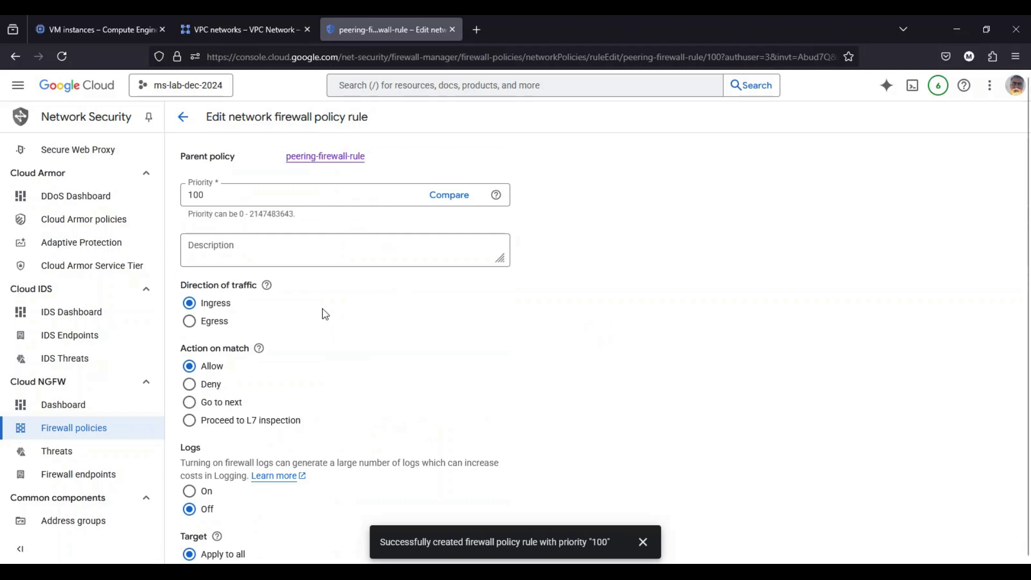
scroll(317, 300, "down", 15)
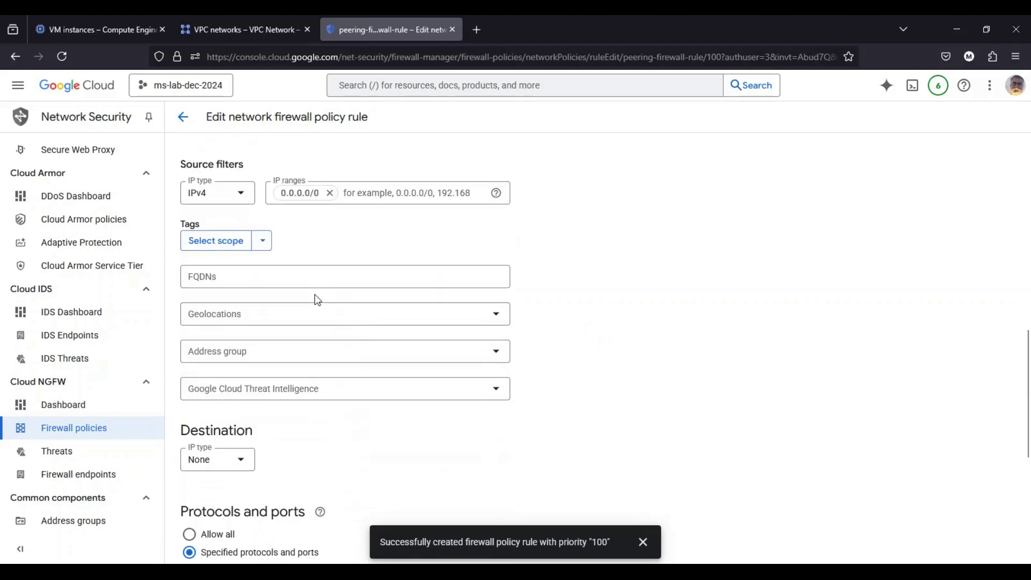
scroll(317, 303, "down", 2)
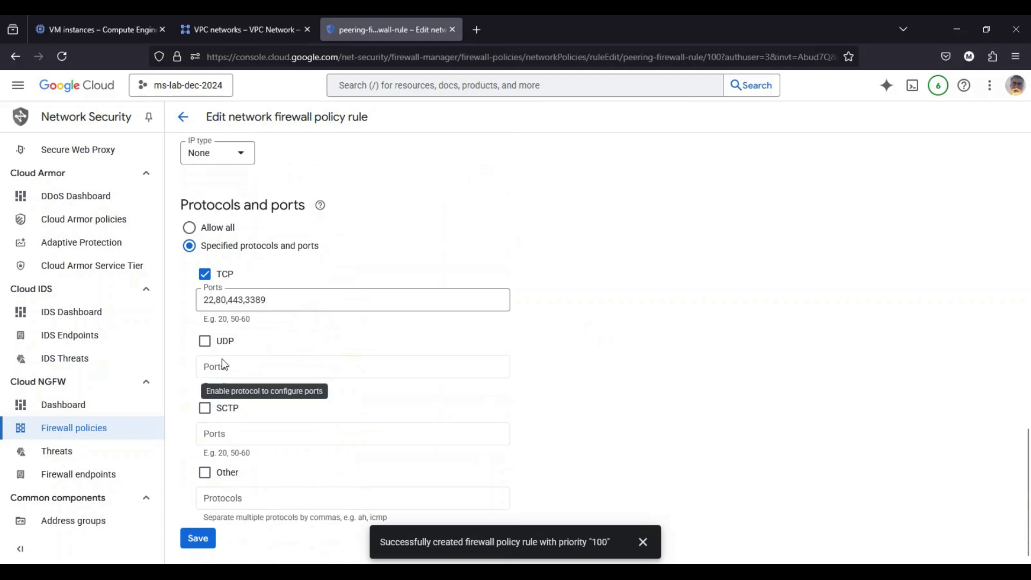
left_click(205, 342)
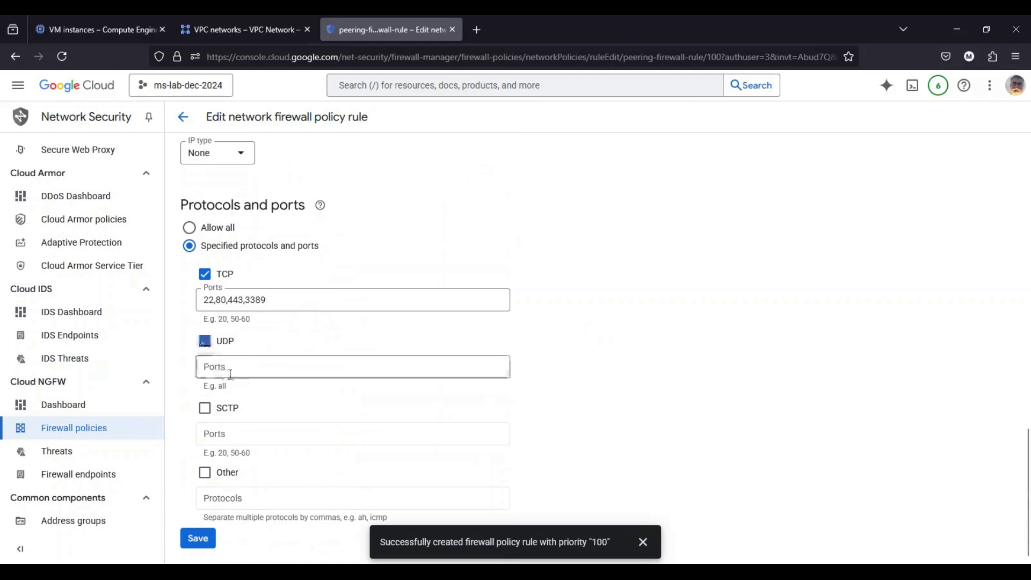
left_click(205, 341)
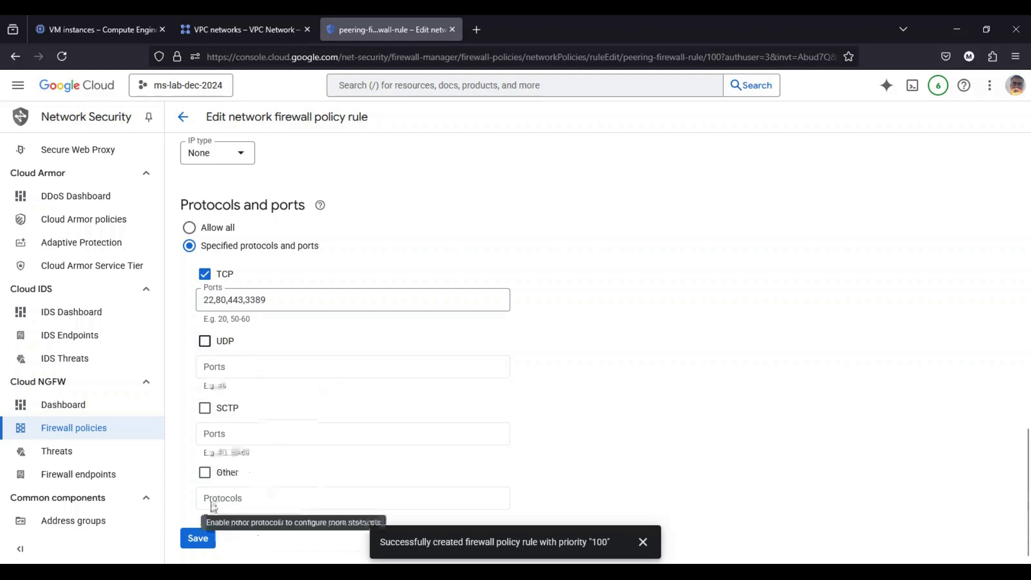
left_click(205, 471)
left_click(245, 502)
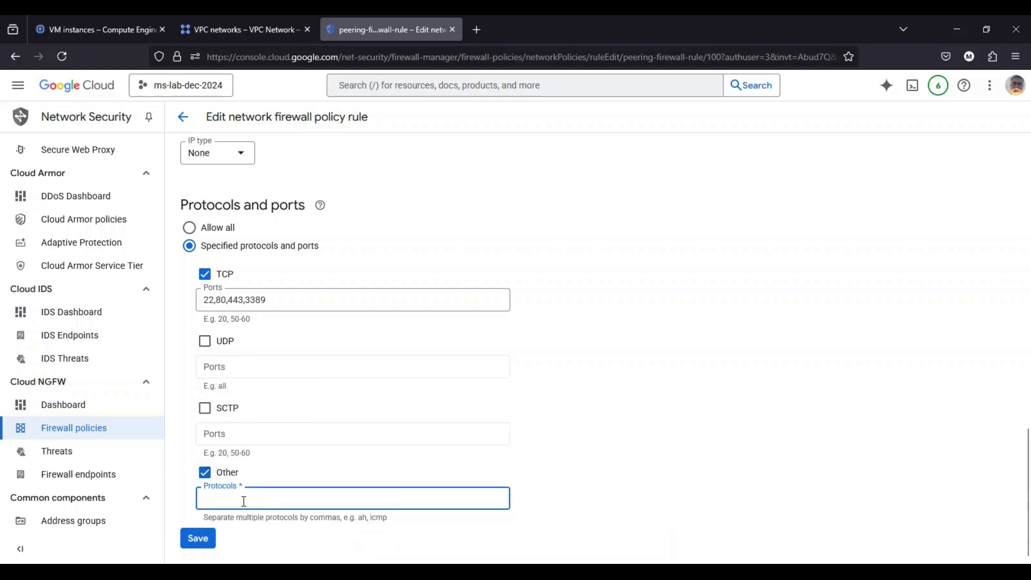
type("icmp")
left_click(211, 545)
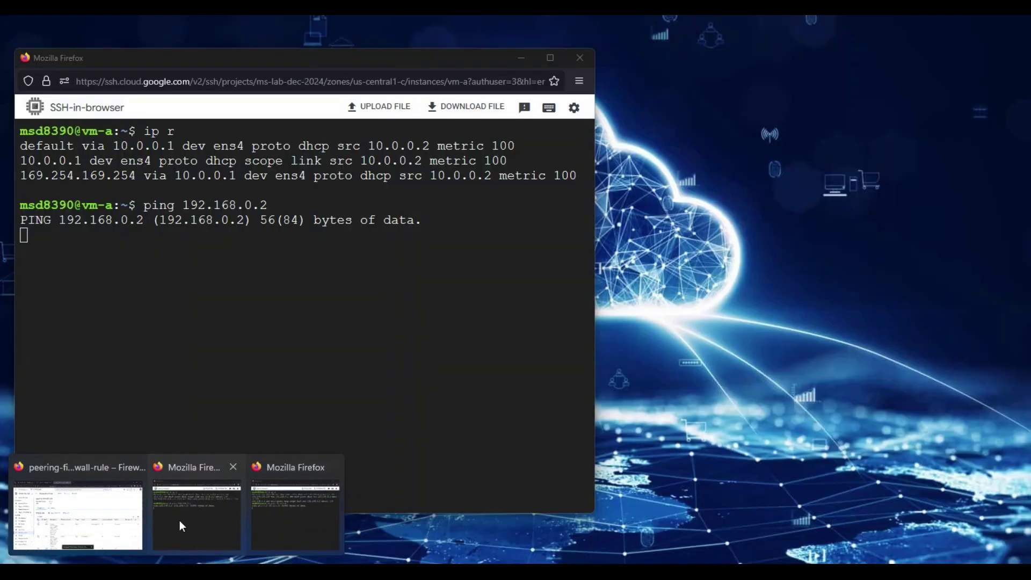
Step: Stop the running ping in vm-b's SSH session and ping 10.0.0.2 again
left_click(179, 521)
mouse_move(142, 554)
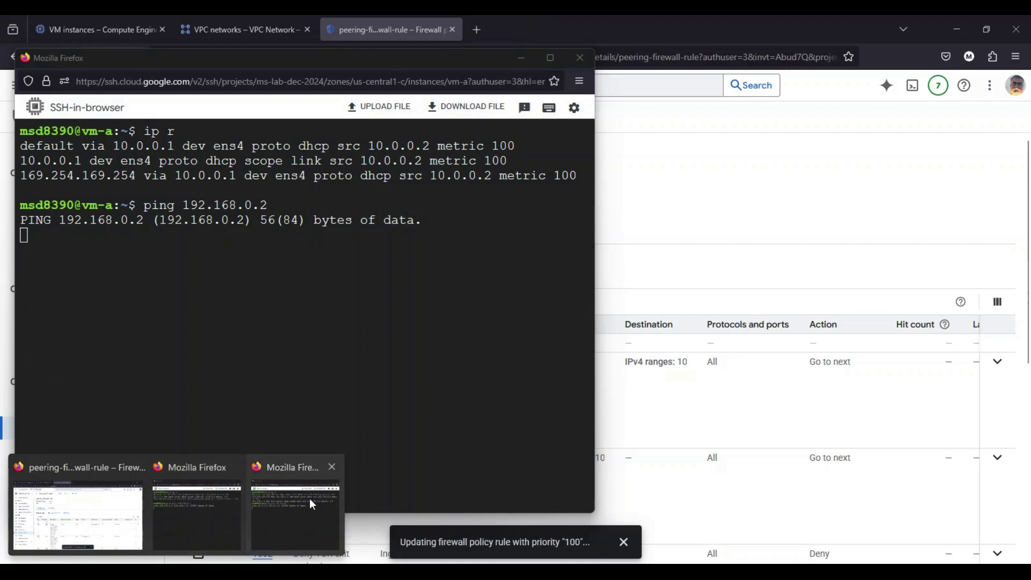
left_click(309, 499)
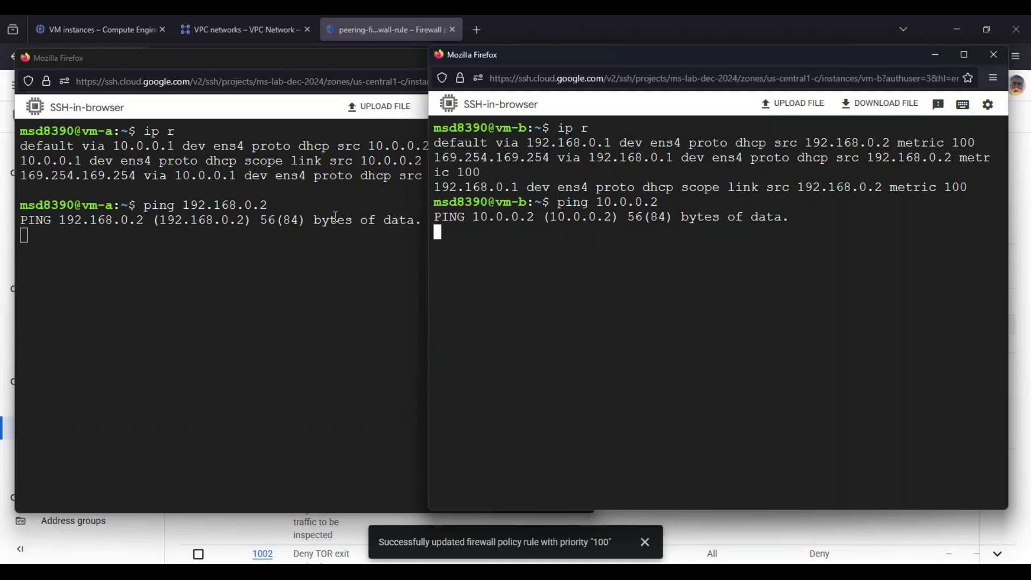
key("ctrl+c")
key("Up")
key("Return")
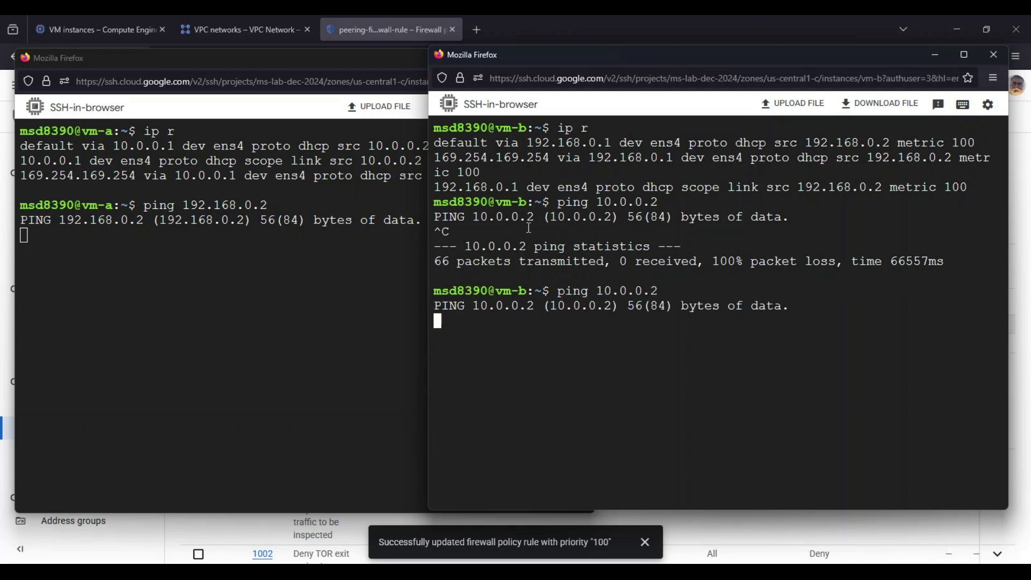
Step: Stop the running ping in vm-a's SSH session and ping 192.168.0.2 again
left_click(233, 245)
key("ctrl+c")
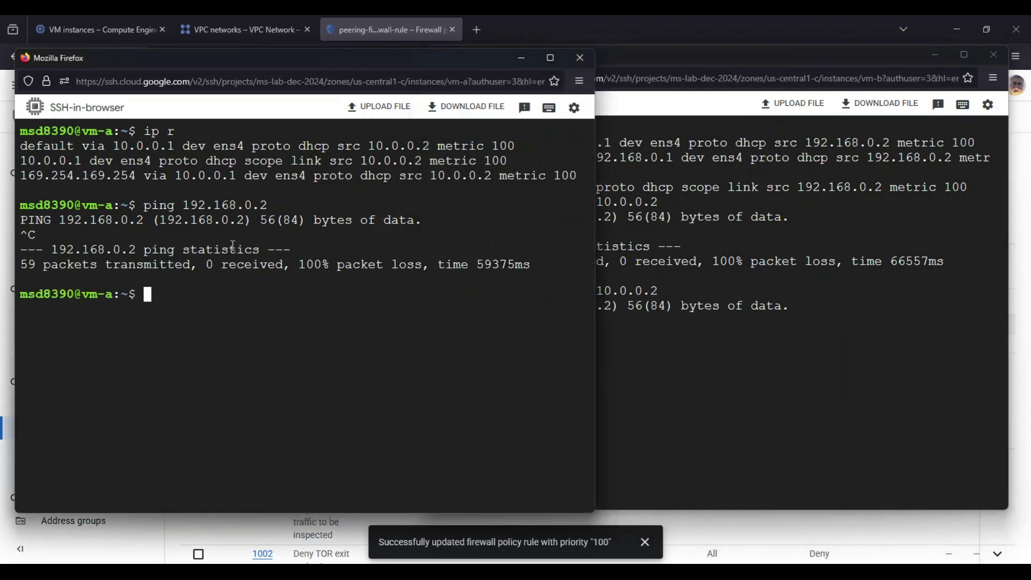
key("Up")
key("Return")
Step: Start creating a VPC network peering connection and name it peer-a
left_click(235, 23)
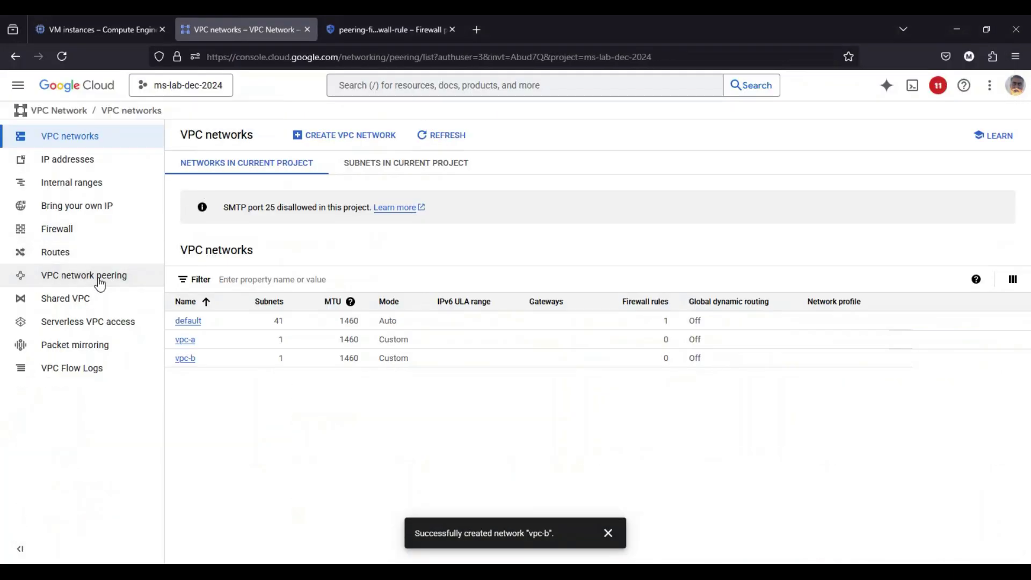
left_click(100, 280)
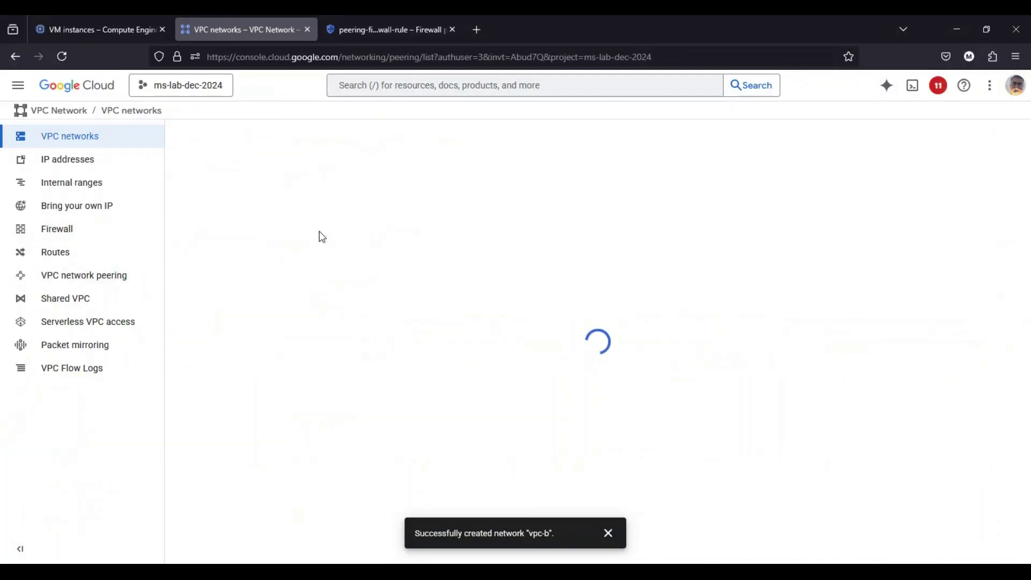
left_click(453, 296)
left_click(214, 332)
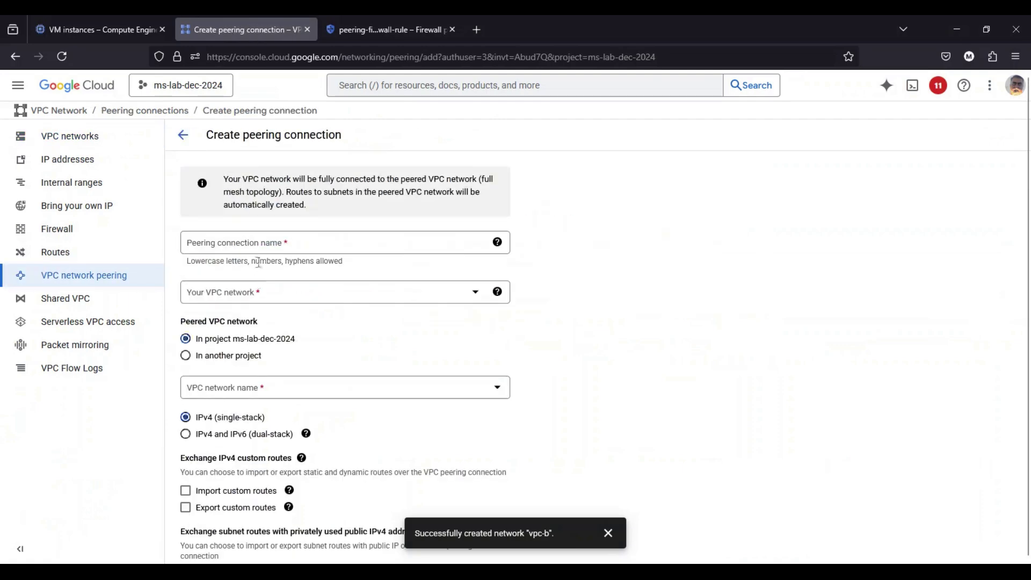
left_click(260, 246)
type("p")
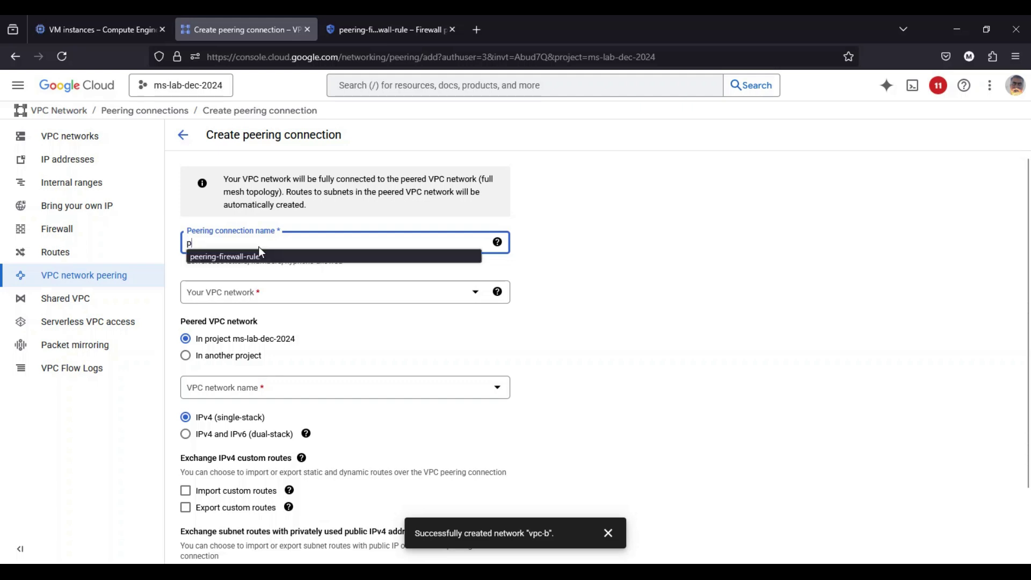
type("eer-a")
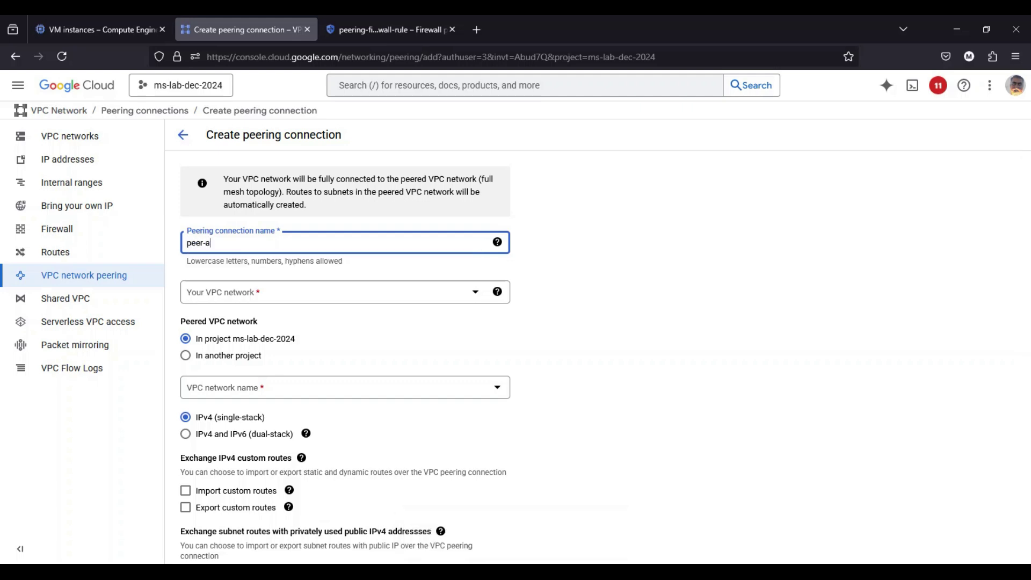
Step: Set vpc-a as the local network and vpc-b as the peered network for peer-a, and create the connection
left_click(285, 291)
left_click(231, 359)
scroll(339, 341, "down", 2)
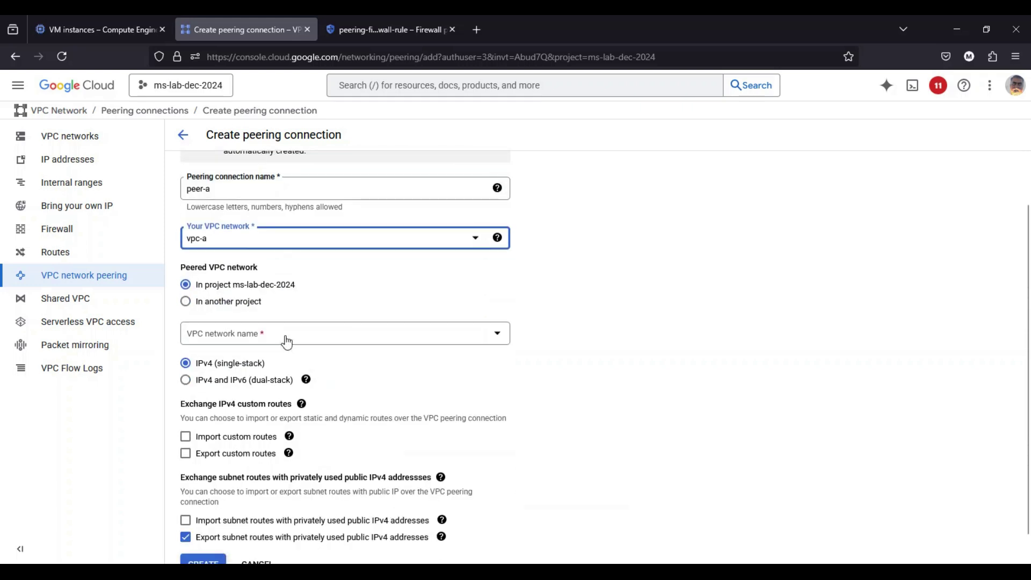
left_click(287, 342)
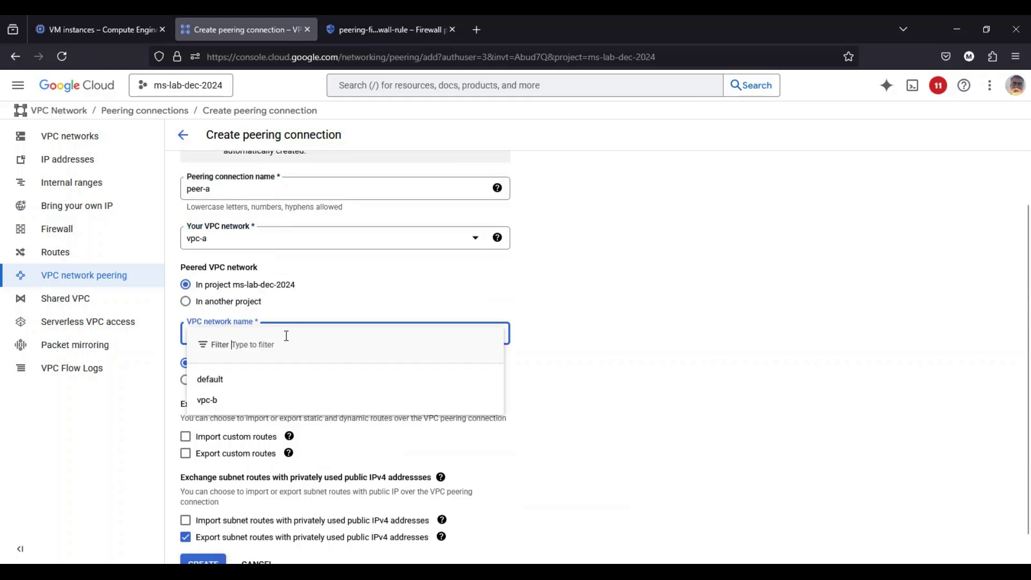
left_click(212, 410)
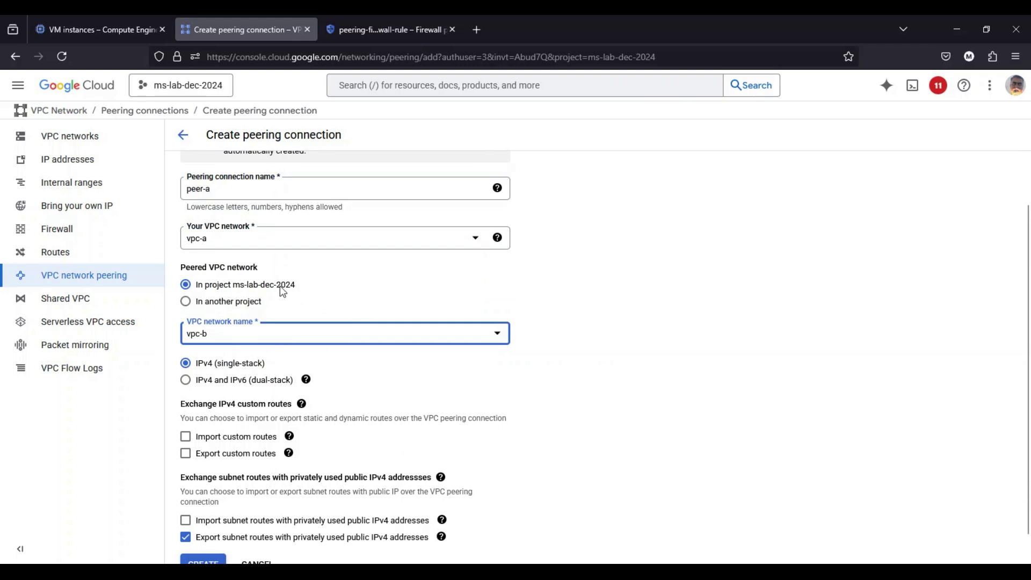
scroll(293, 295, "down", 1)
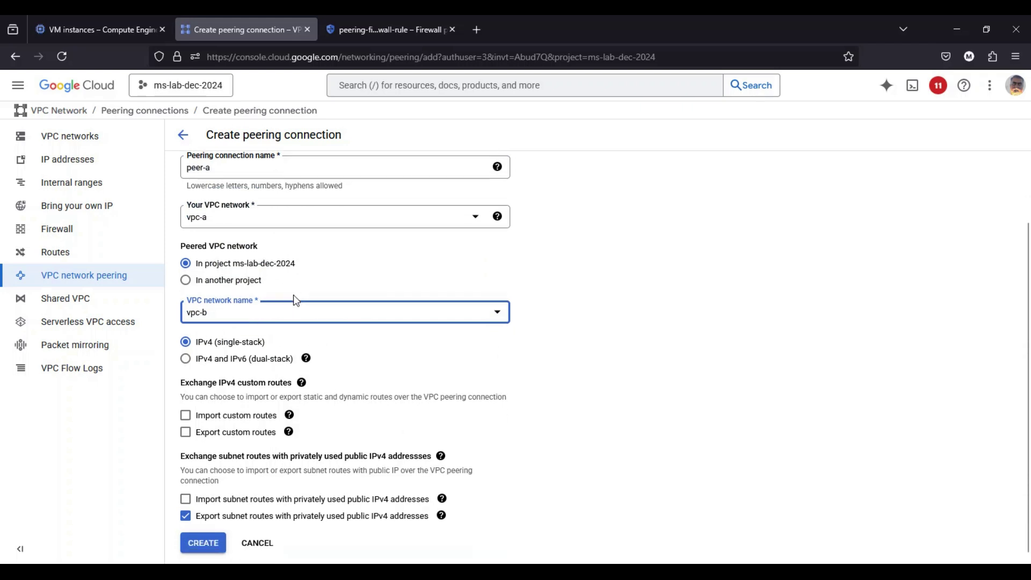
left_click(210, 539)
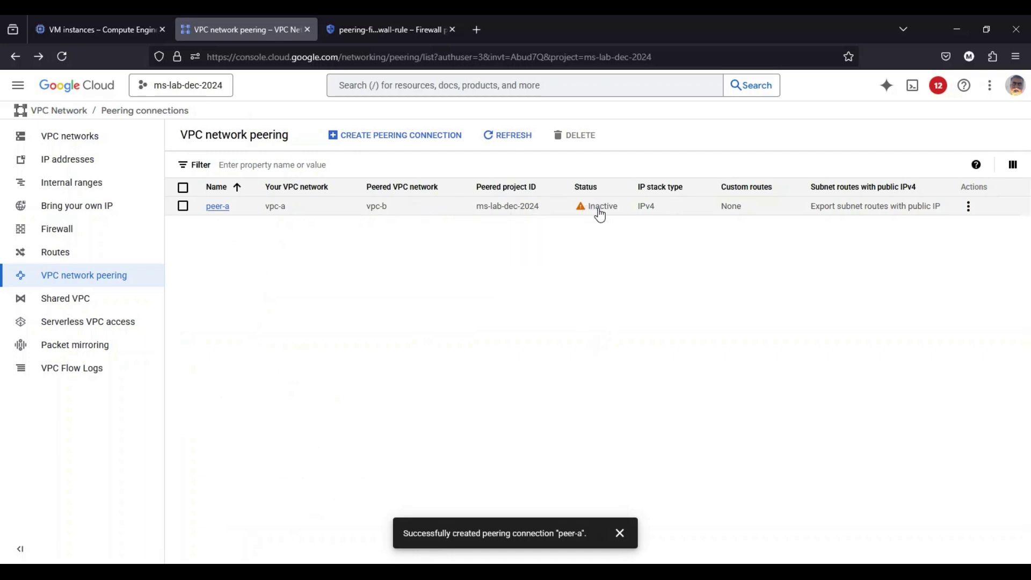
Step: Create a second peering connection named peer-b from vpc-b to vpc-a in project ms-lab-dec-2024
left_click(378, 145)
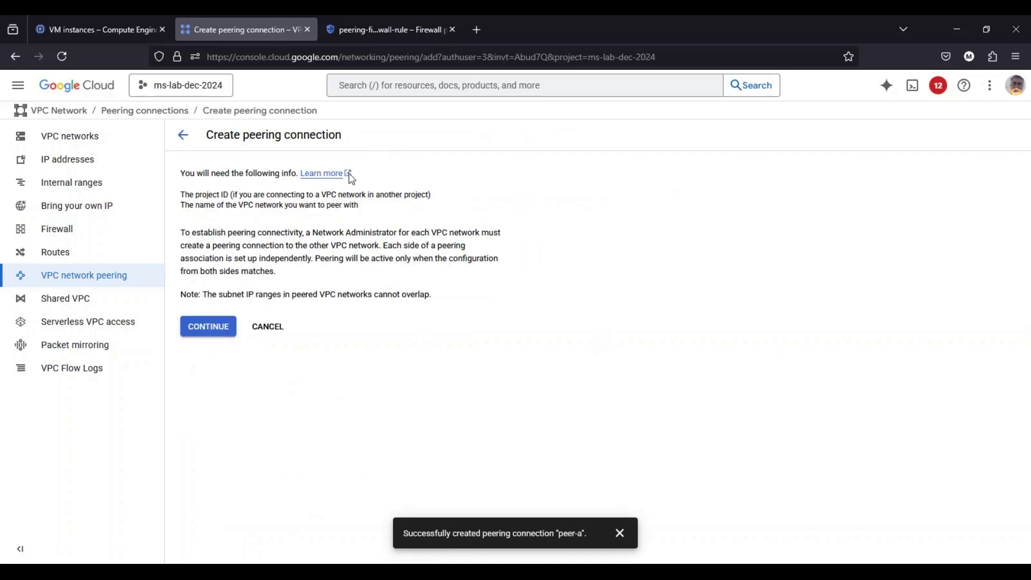
left_click(198, 329)
left_click(286, 248)
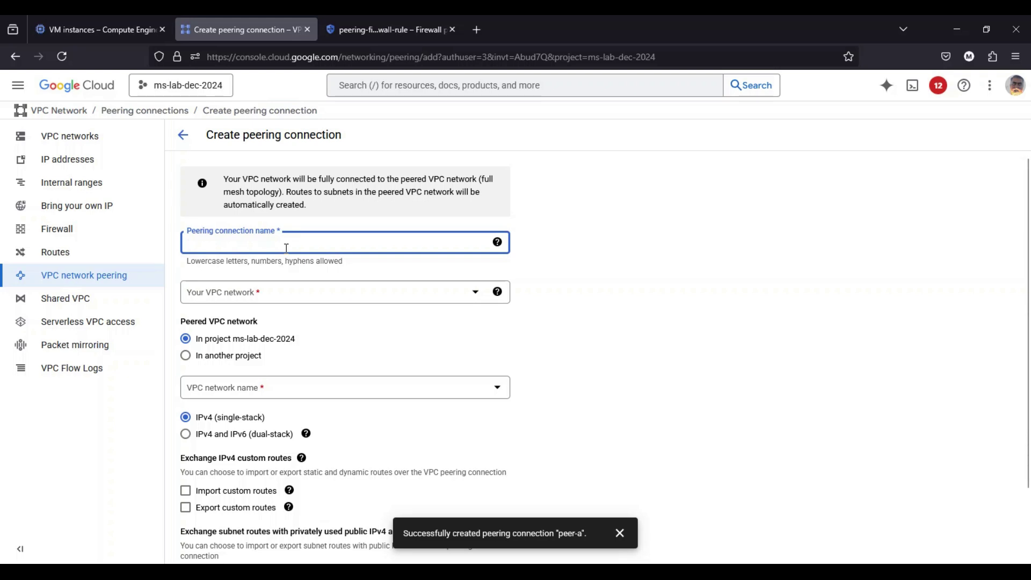
type("peer-b")
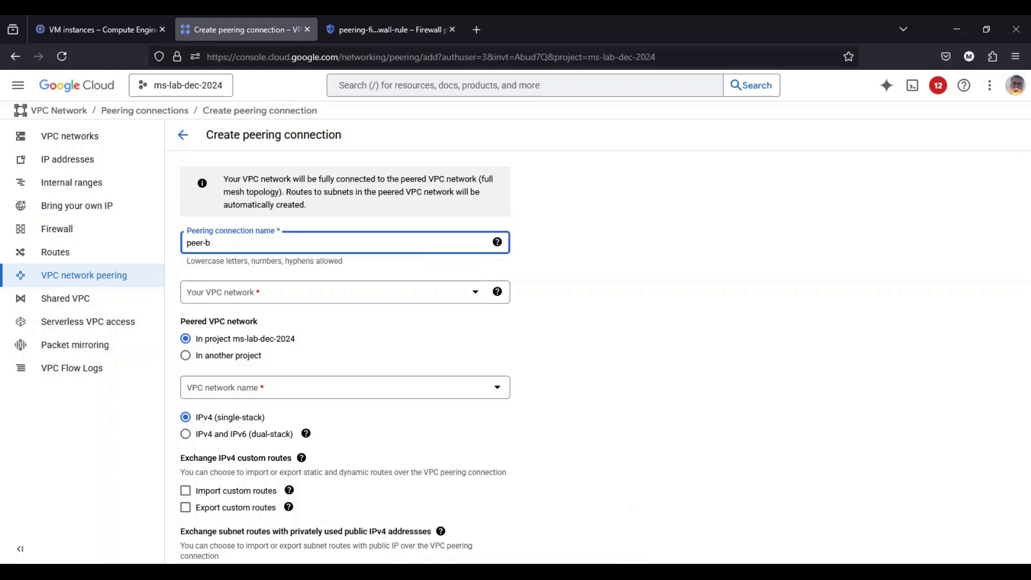
left_click(269, 295)
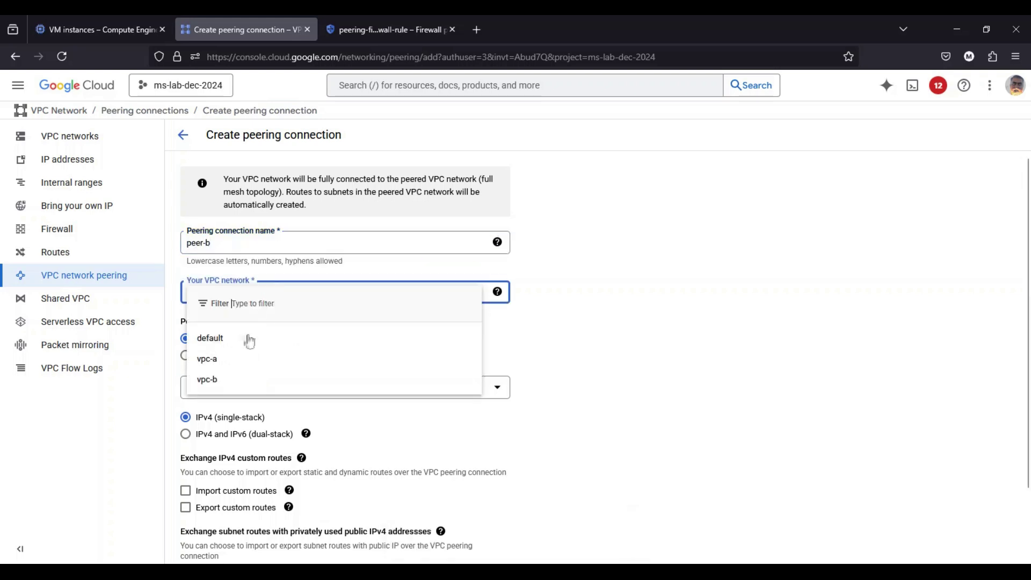
left_click(229, 382)
left_click(229, 387)
left_click(217, 453)
scroll(380, 407, "down", 1)
scroll(380, 407, "down", 2)
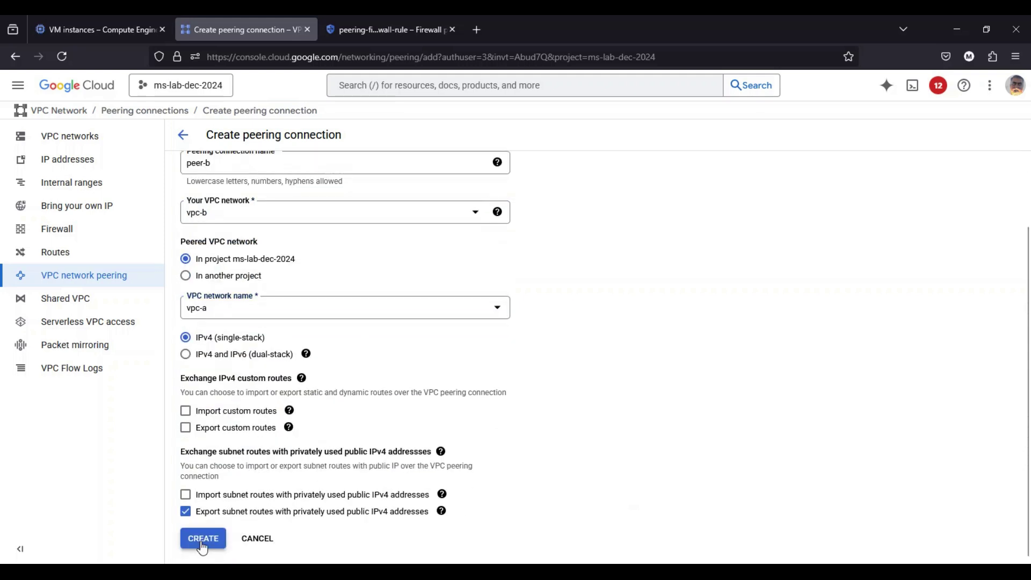
left_click(204, 538)
Step: Bring up the SSH sessions of vm-a and vm-b to check the replies to both running pings
mouse_move(294, 424)
mouse_move(99, 537)
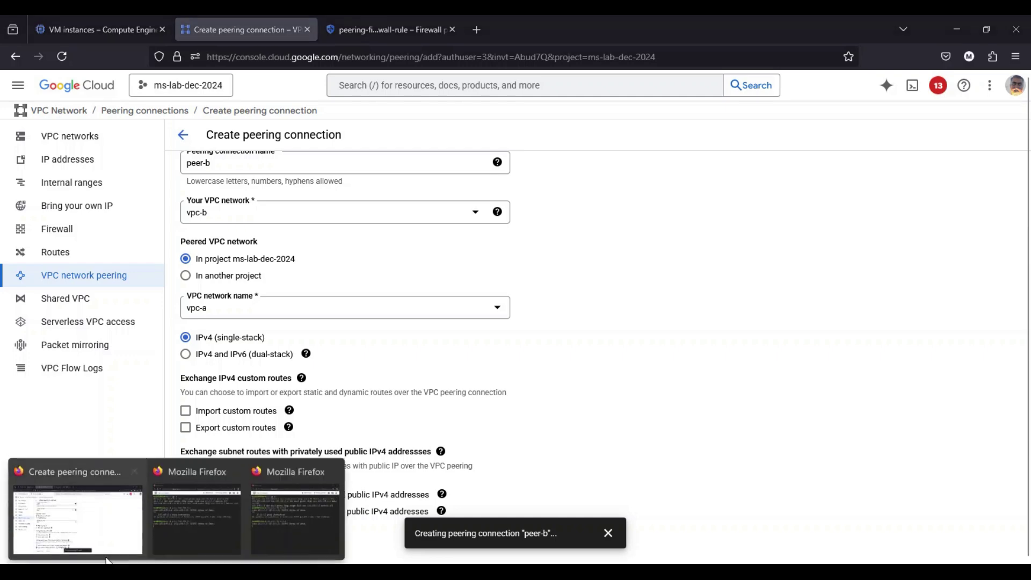
left_click(188, 508)
mouse_move(102, 558)
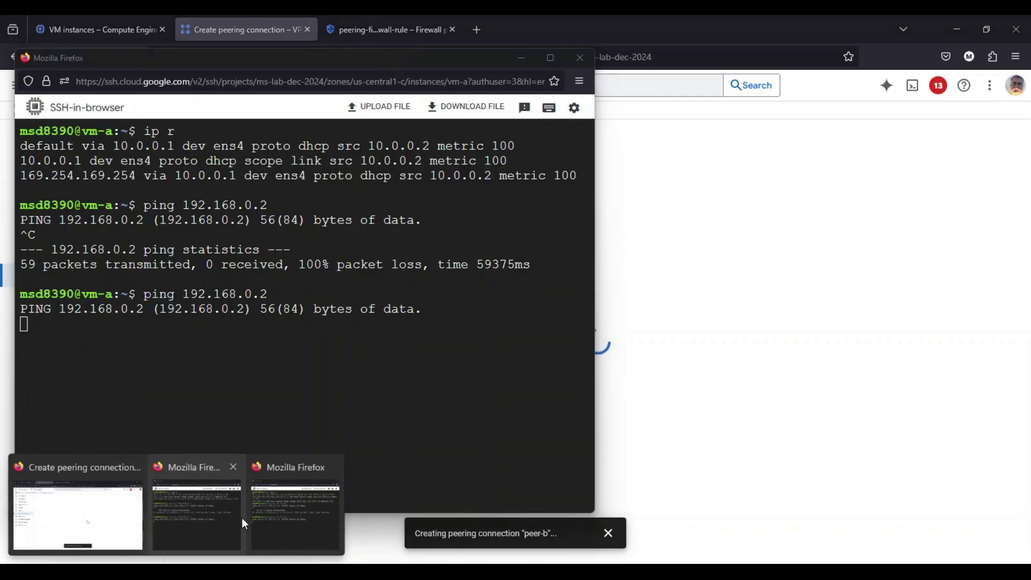
left_click(299, 505)
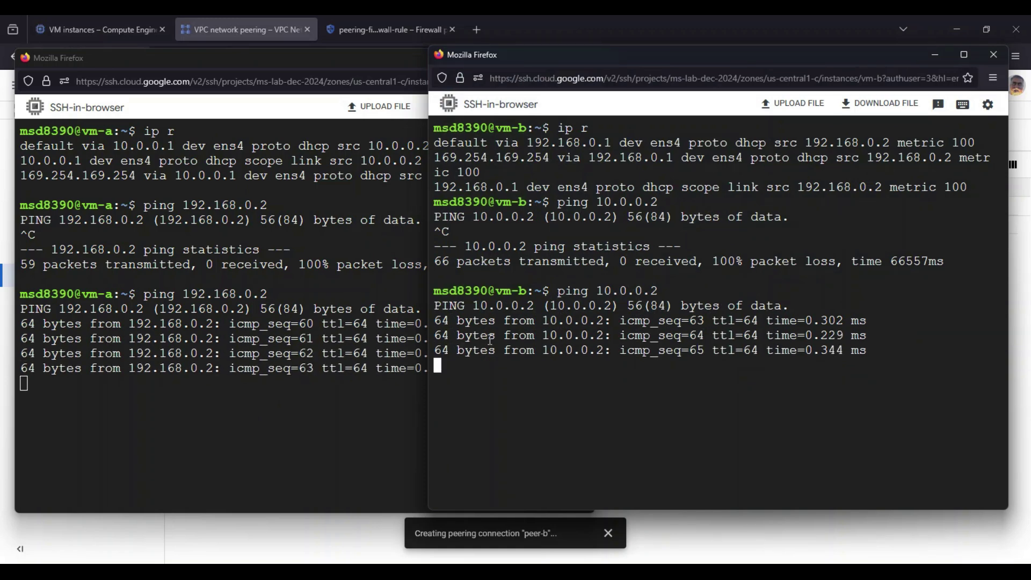
Step: Check the status of both peering connections in the console, and return to the vm-a and vm-b SSH sessions
left_click(212, 24)
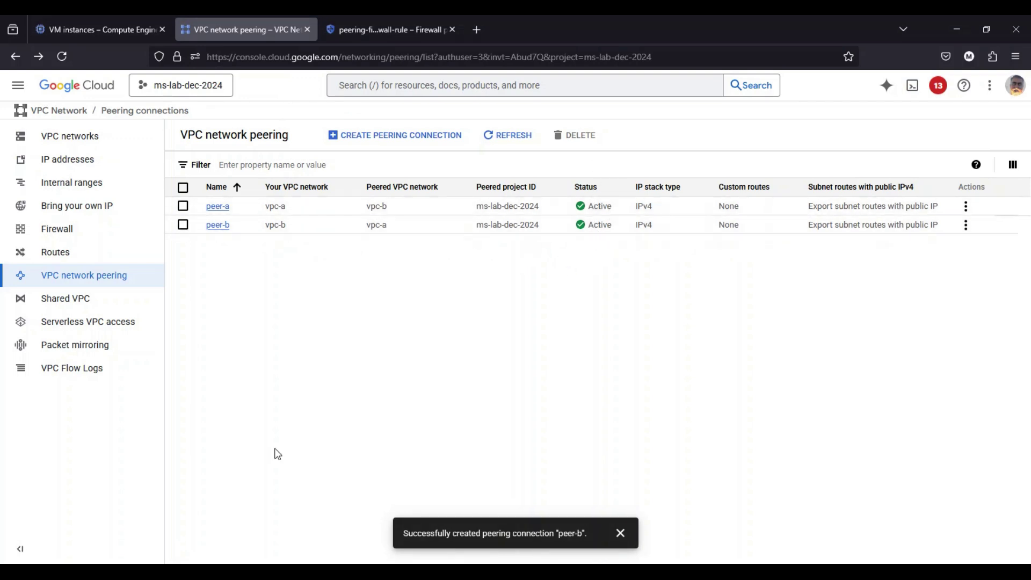
mouse_move(176, 507)
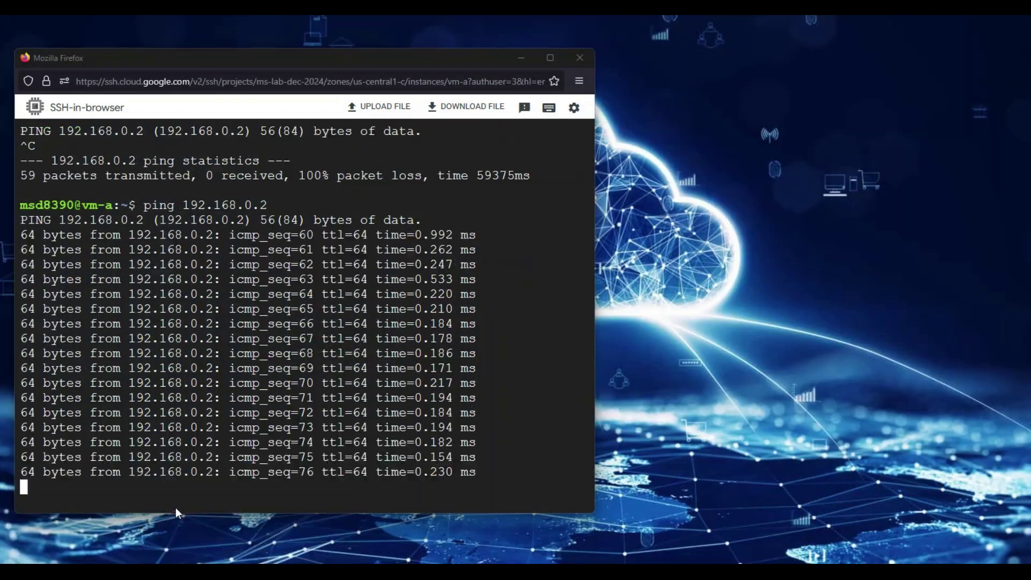
left_click(293, 524)
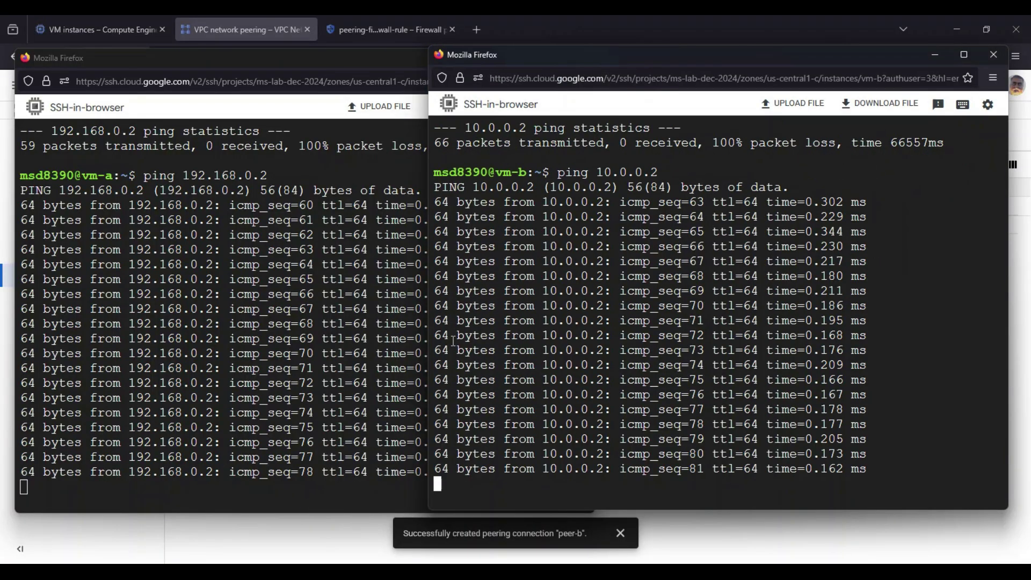